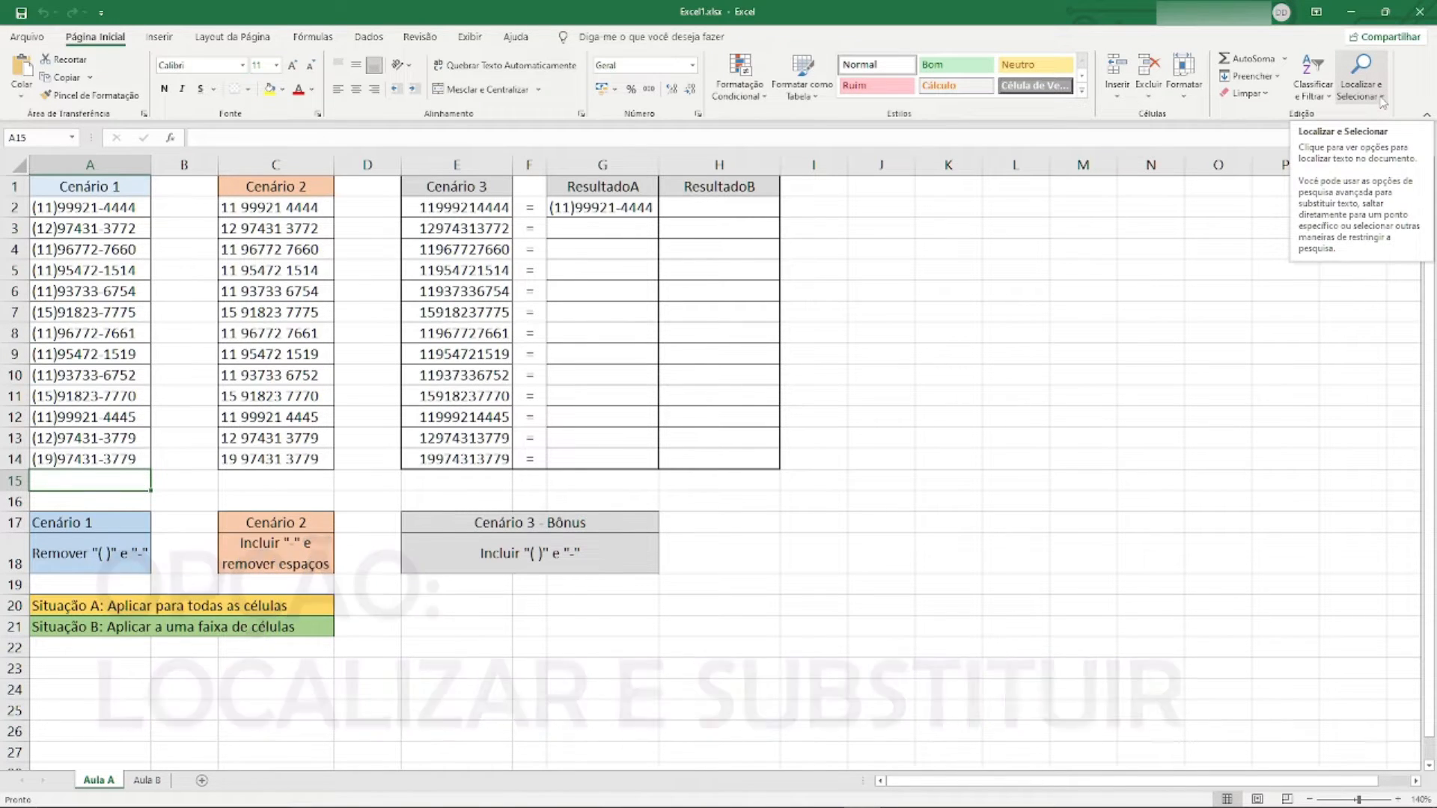
{"action": "left_click", "coordinate": [1381, 103]}
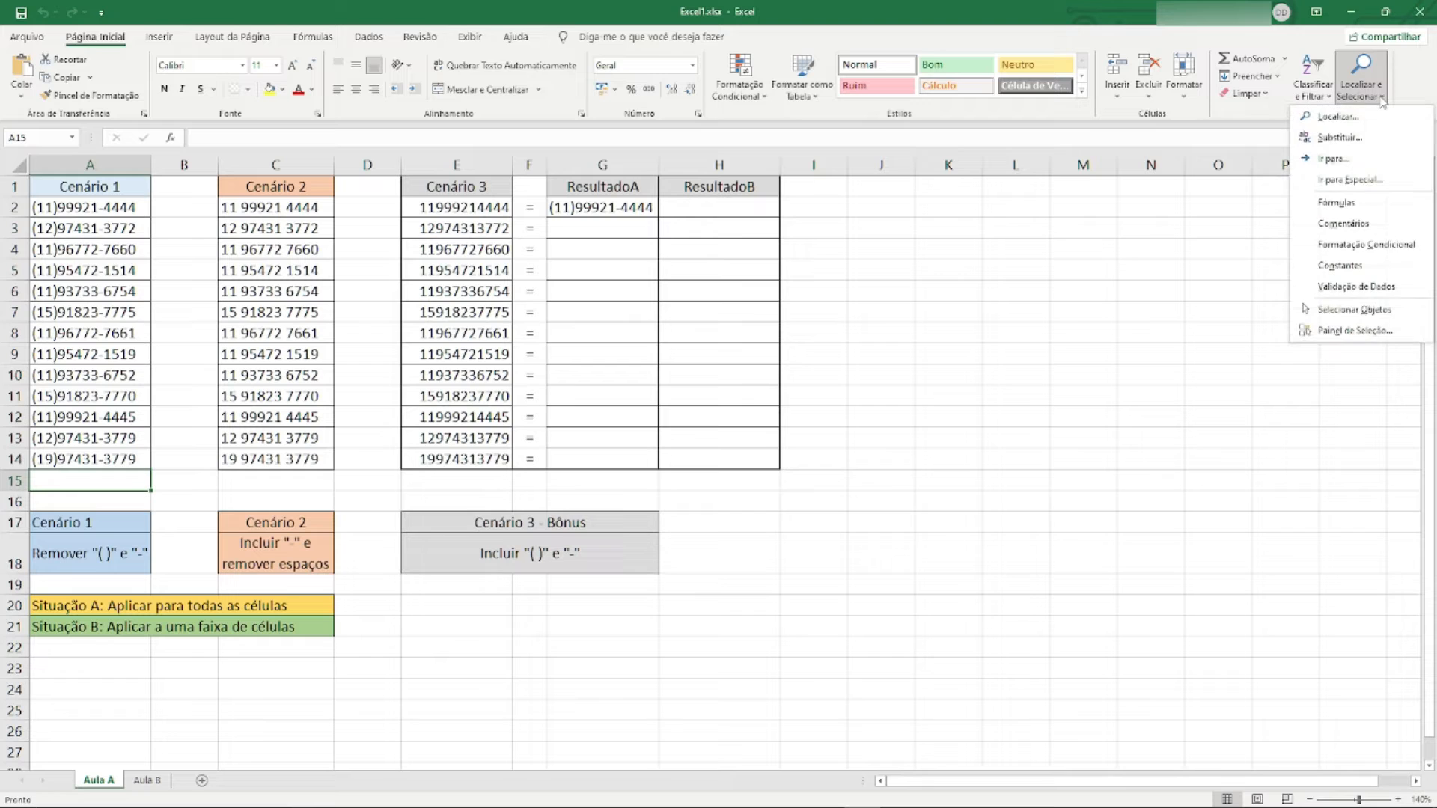
{"action": "left_click", "coordinate": [1344, 144]}
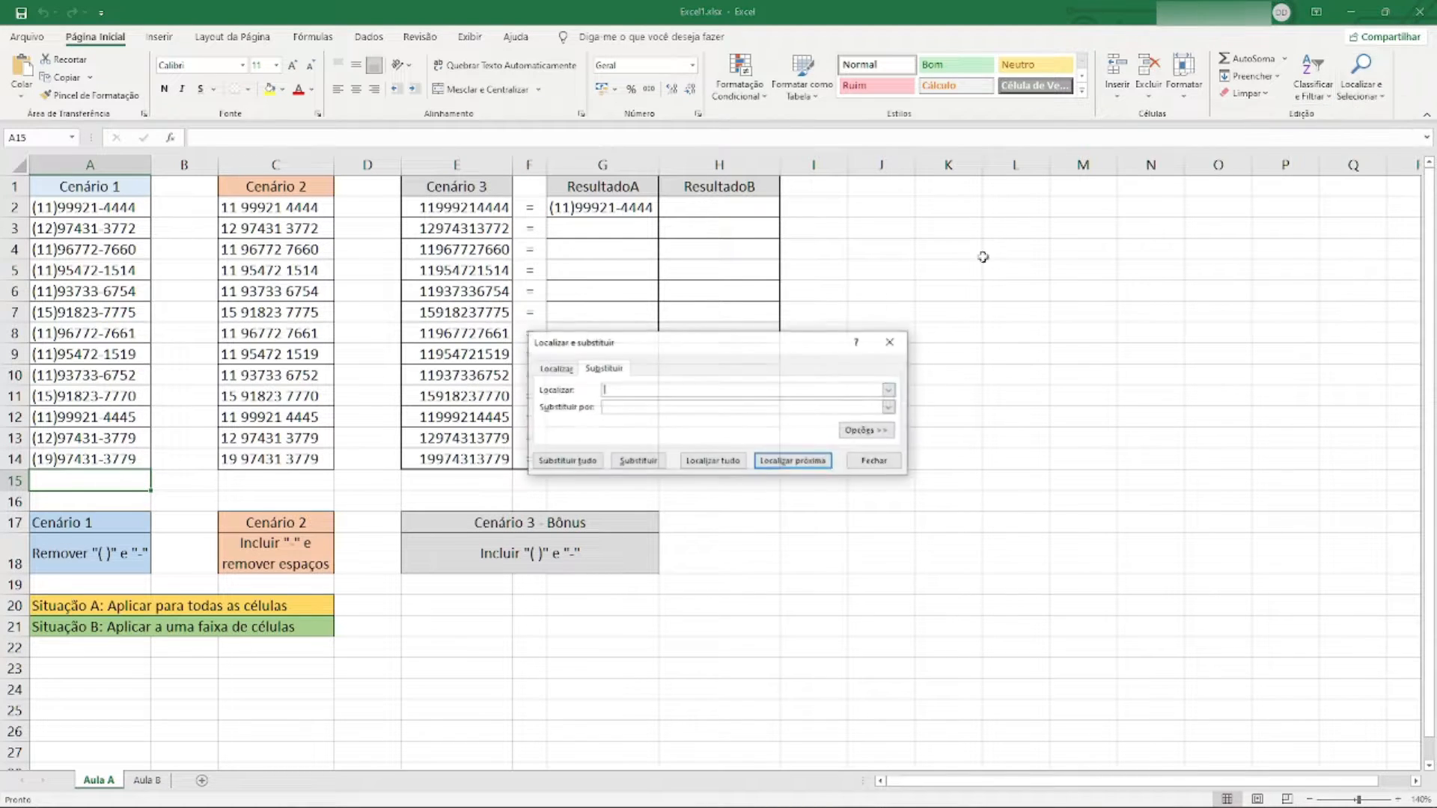
{"action": "left_click", "coordinate": [892, 343]}
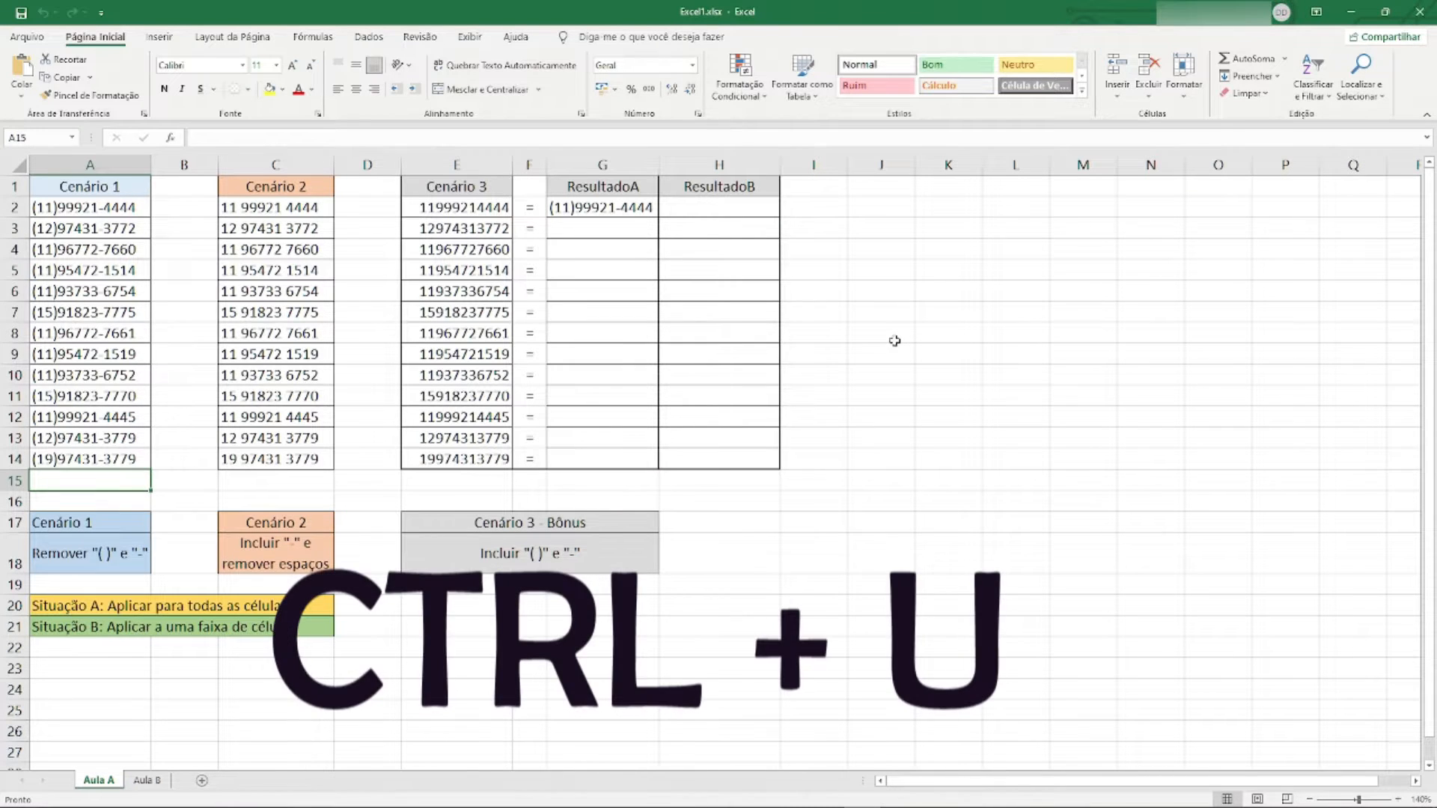
{"action": "key", "text": "ctrl+u"}
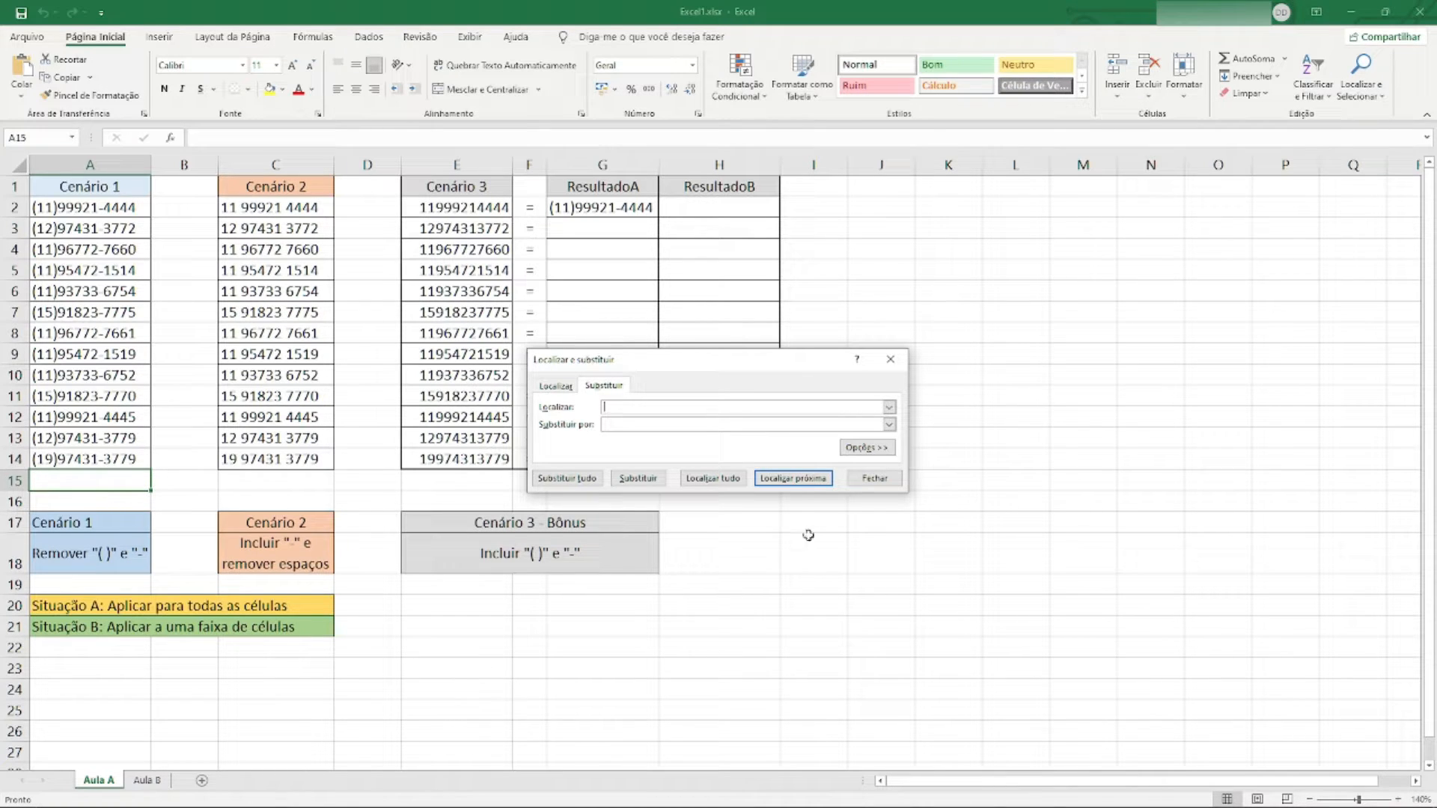
{"action": "left_click", "coordinate": [875, 478]}
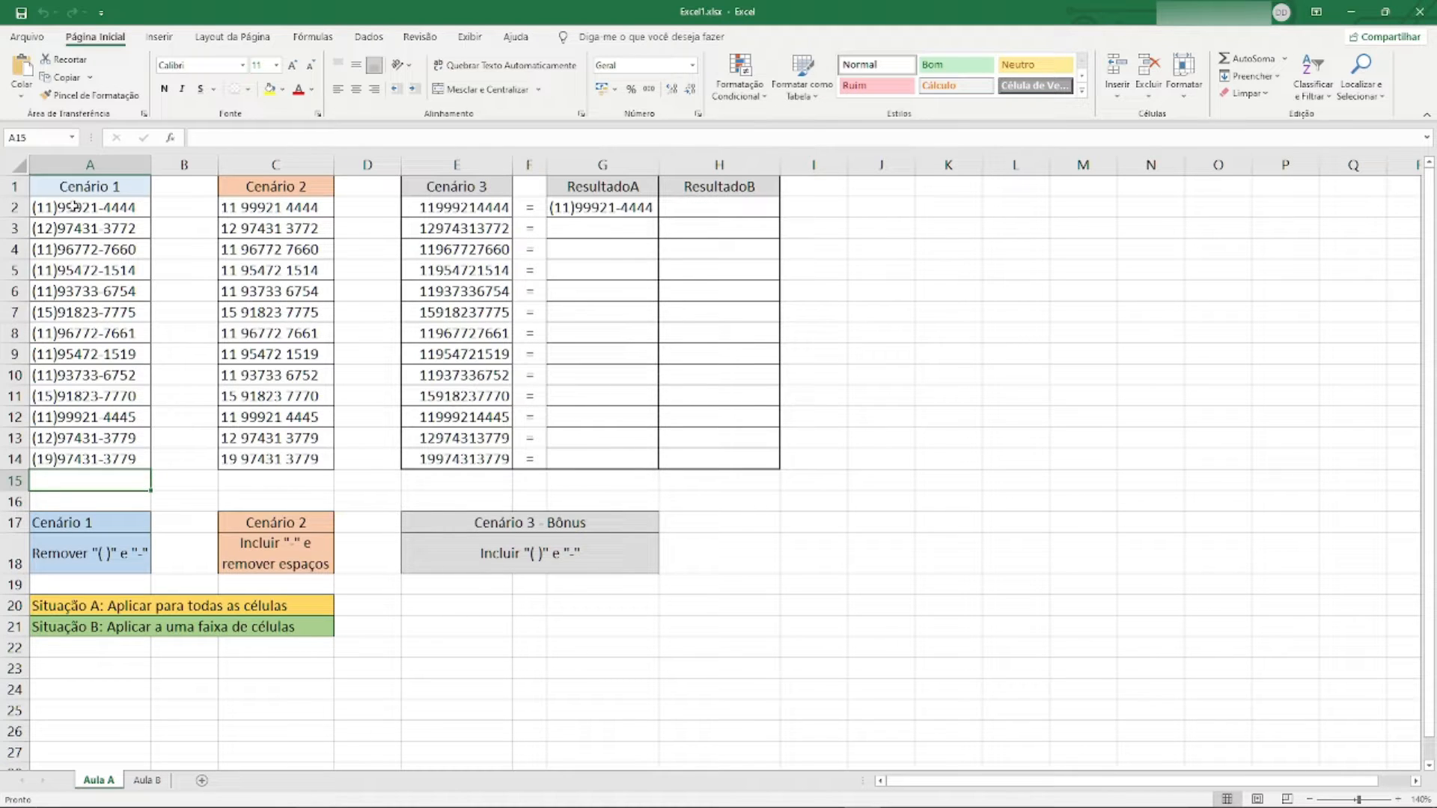
{"action": "left_click_drag", "start_coordinate": [75, 207], "coordinate": [86, 460]}
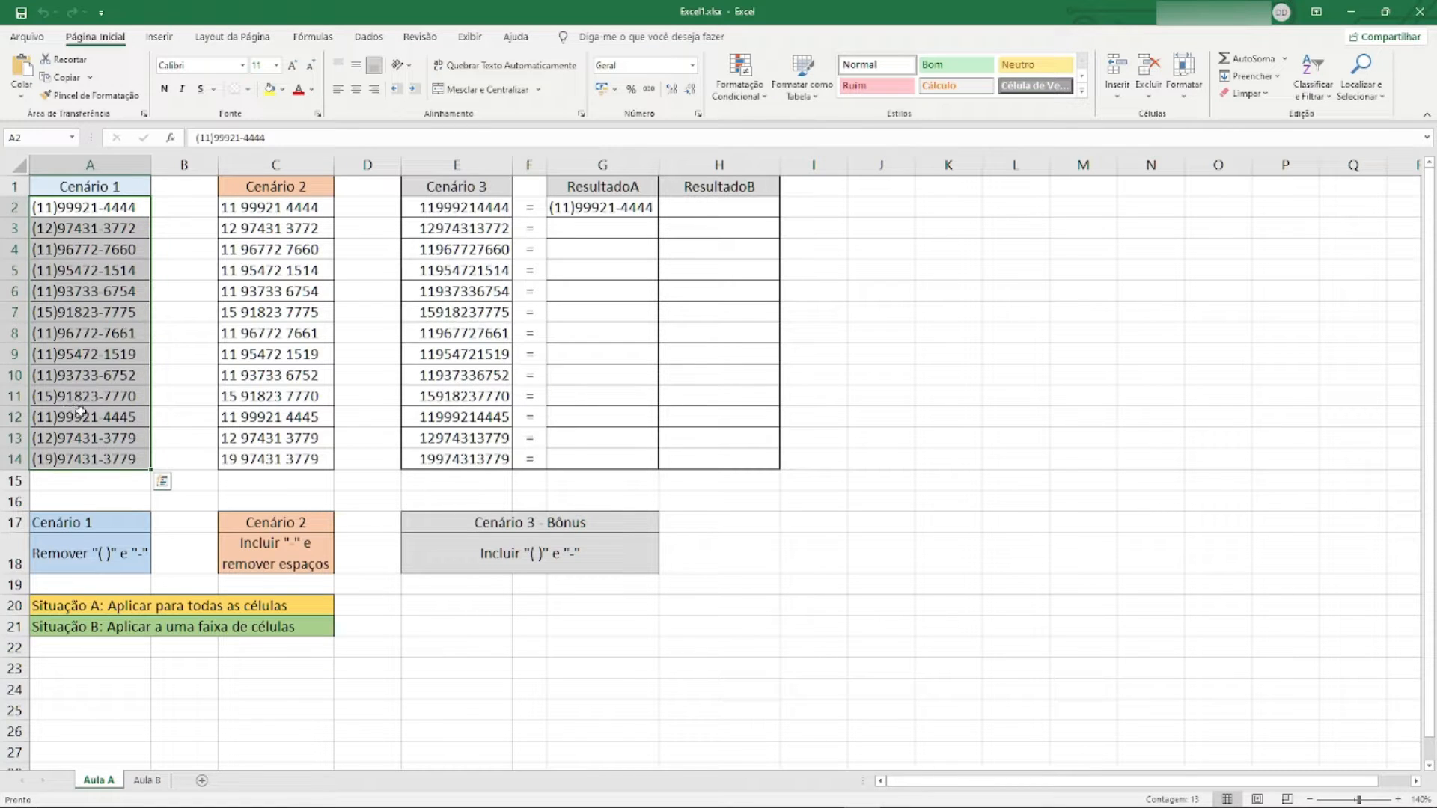
{"action": "left_click", "coordinate": [96, 162]}
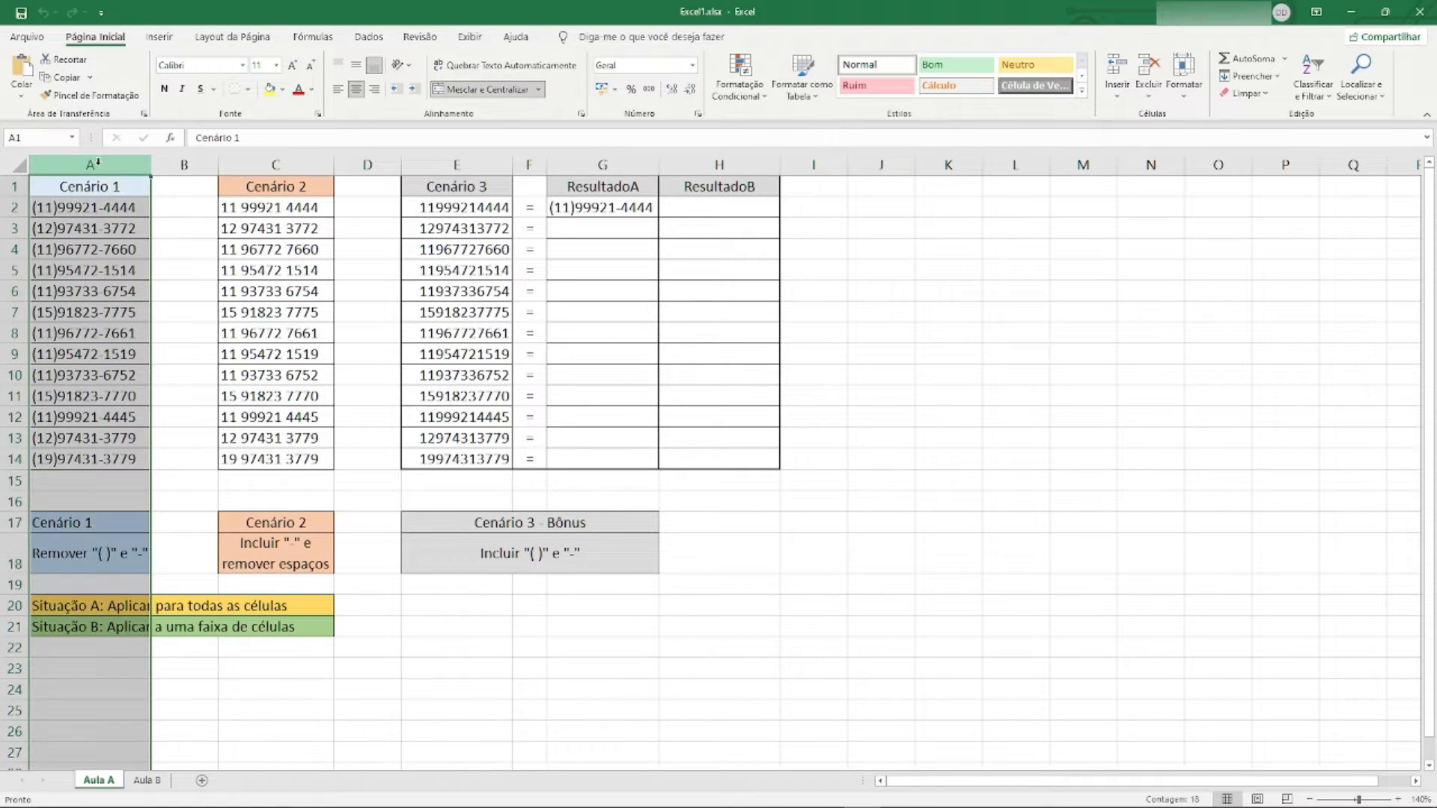
{"action": "left_click_drag", "start_coordinate": [97, 160], "coordinate": [195, 160]}
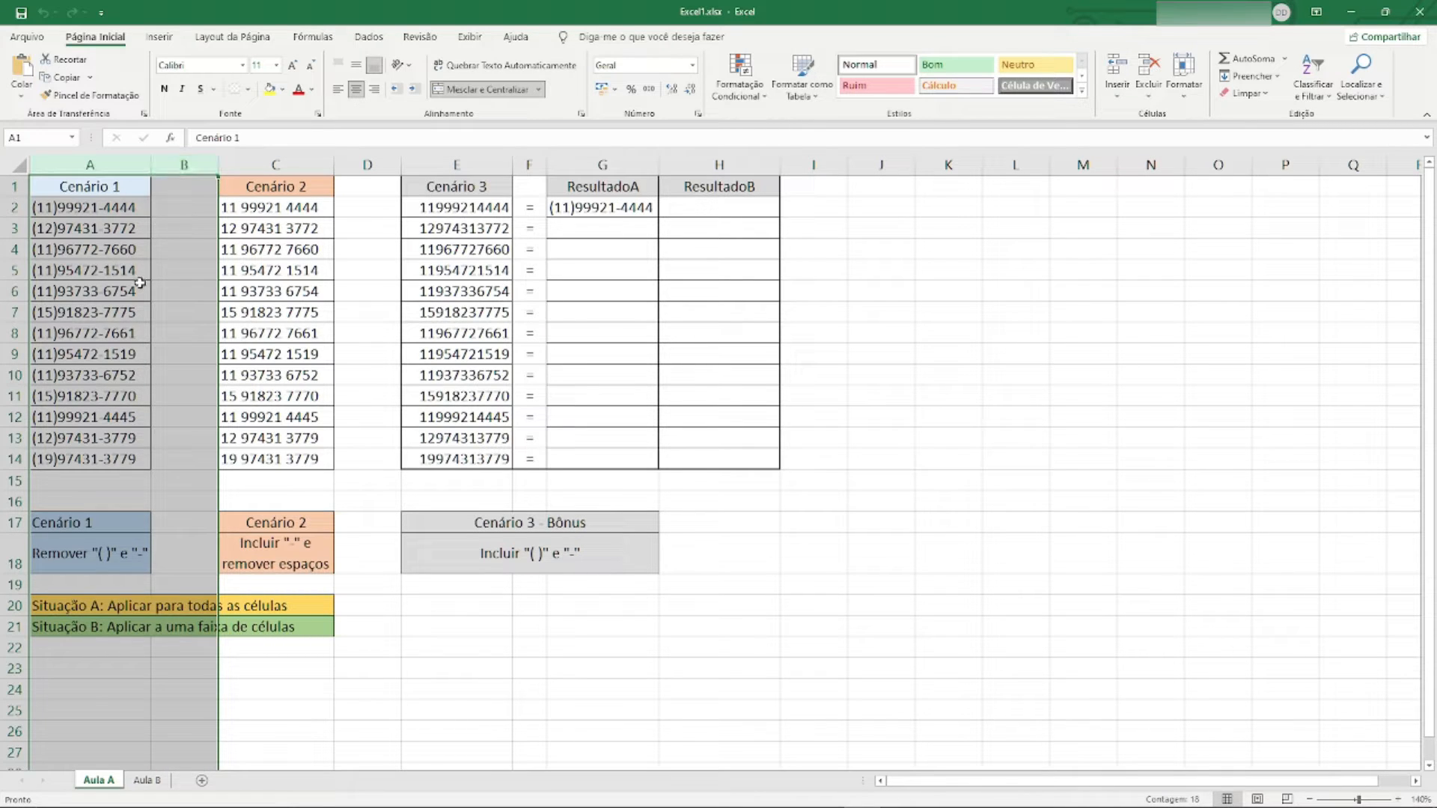
{"action": "left_click", "coordinate": [70, 164]}
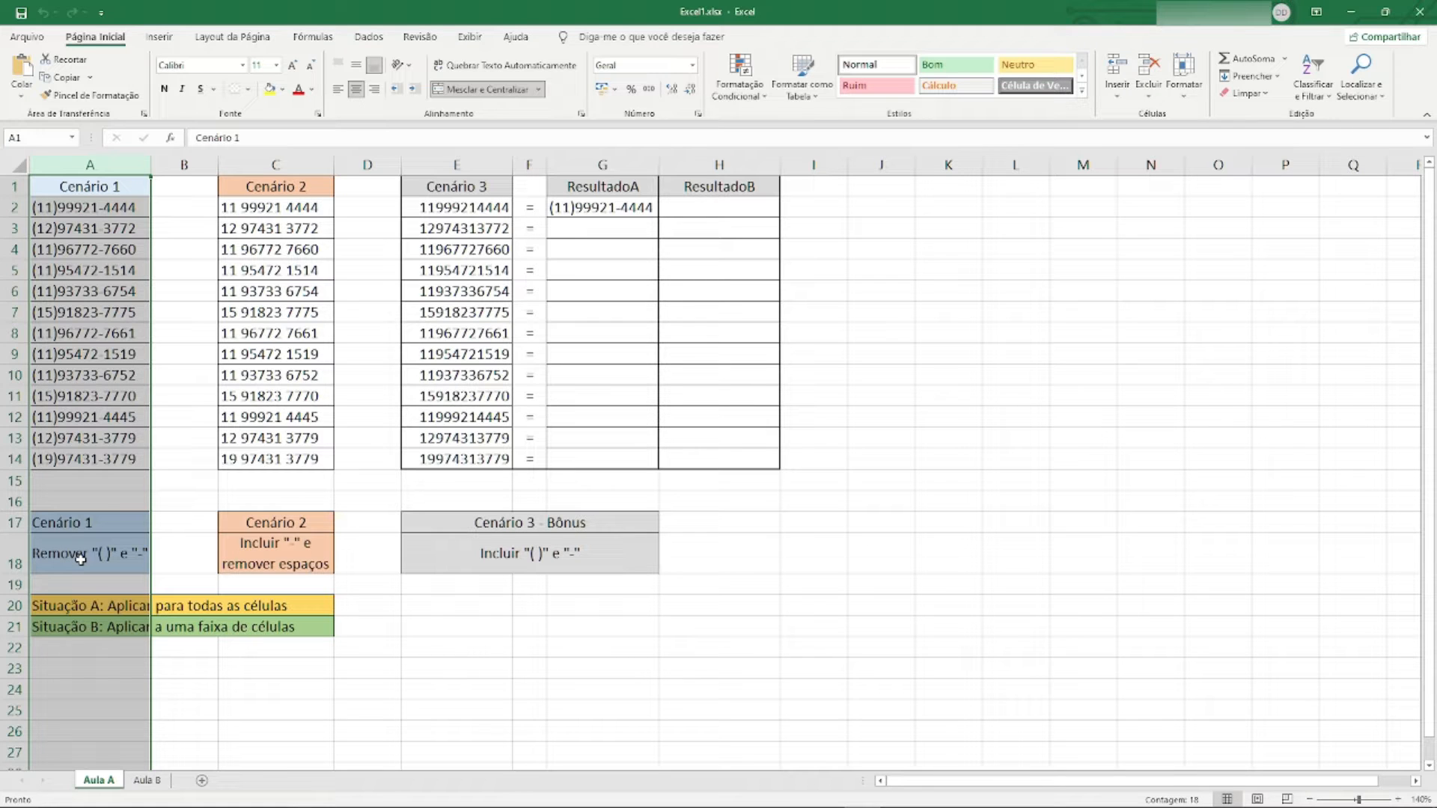
Remove every opening parenthesis "(" from the Cenário 1 values in A2:A14 by replacing it with nothing.
{"action": "left_click", "coordinate": [84, 459]}
{"action": "left_click_drag", "start_coordinate": [83, 460], "coordinate": [80, 211]}
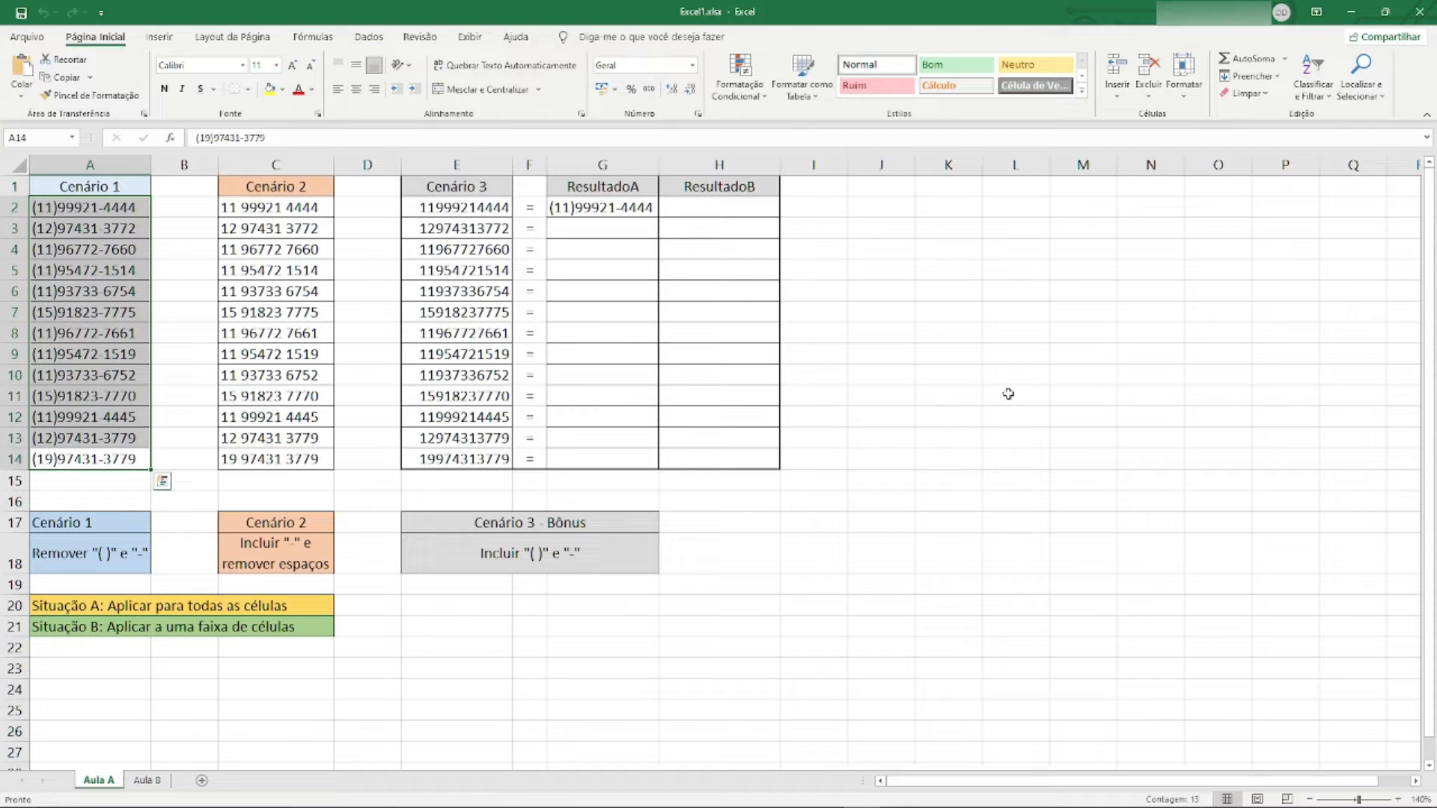
{"action": "key", "text": "ctrl+u"}
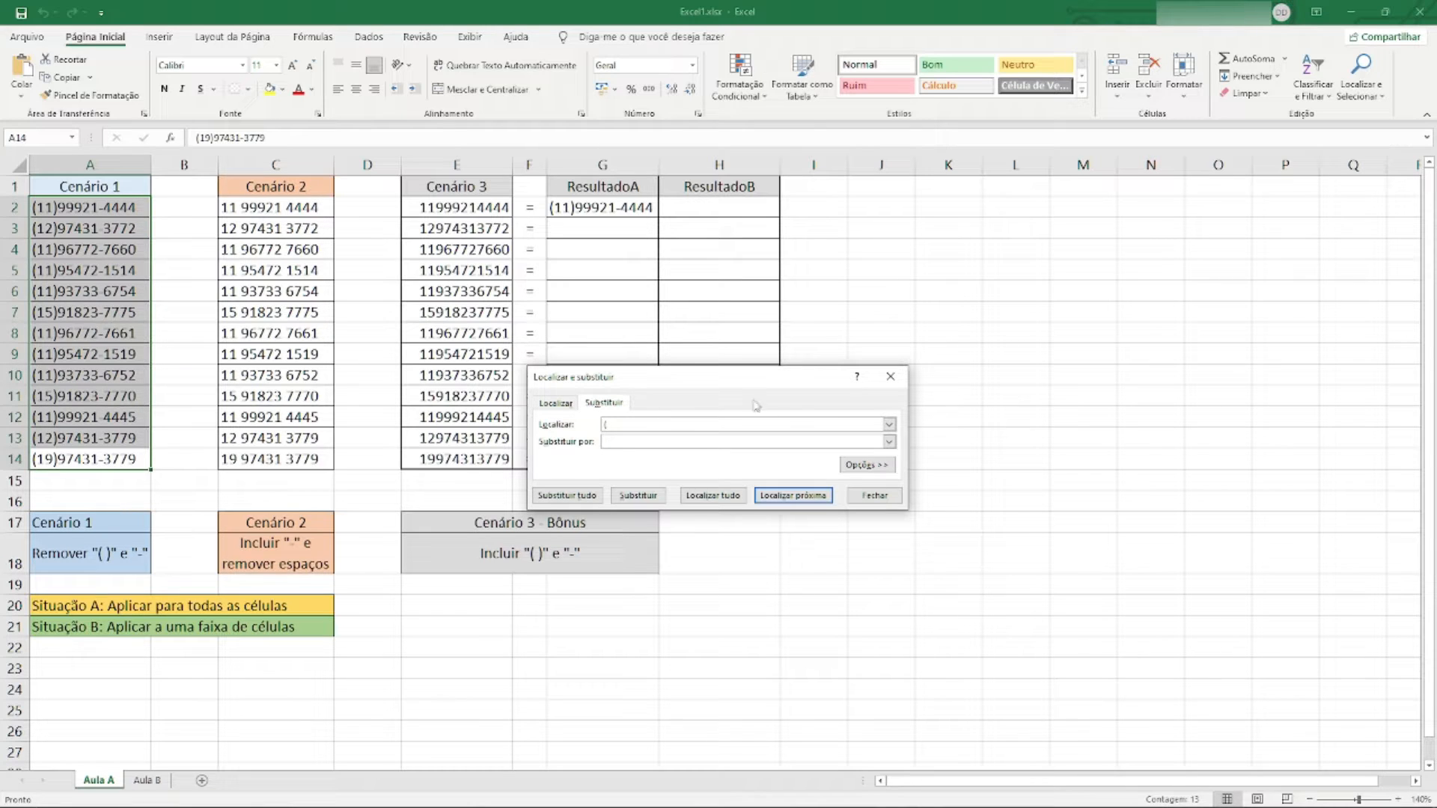
{"action": "left_click", "coordinate": [604, 443]}
{"action": "left_click", "coordinate": [640, 496]}
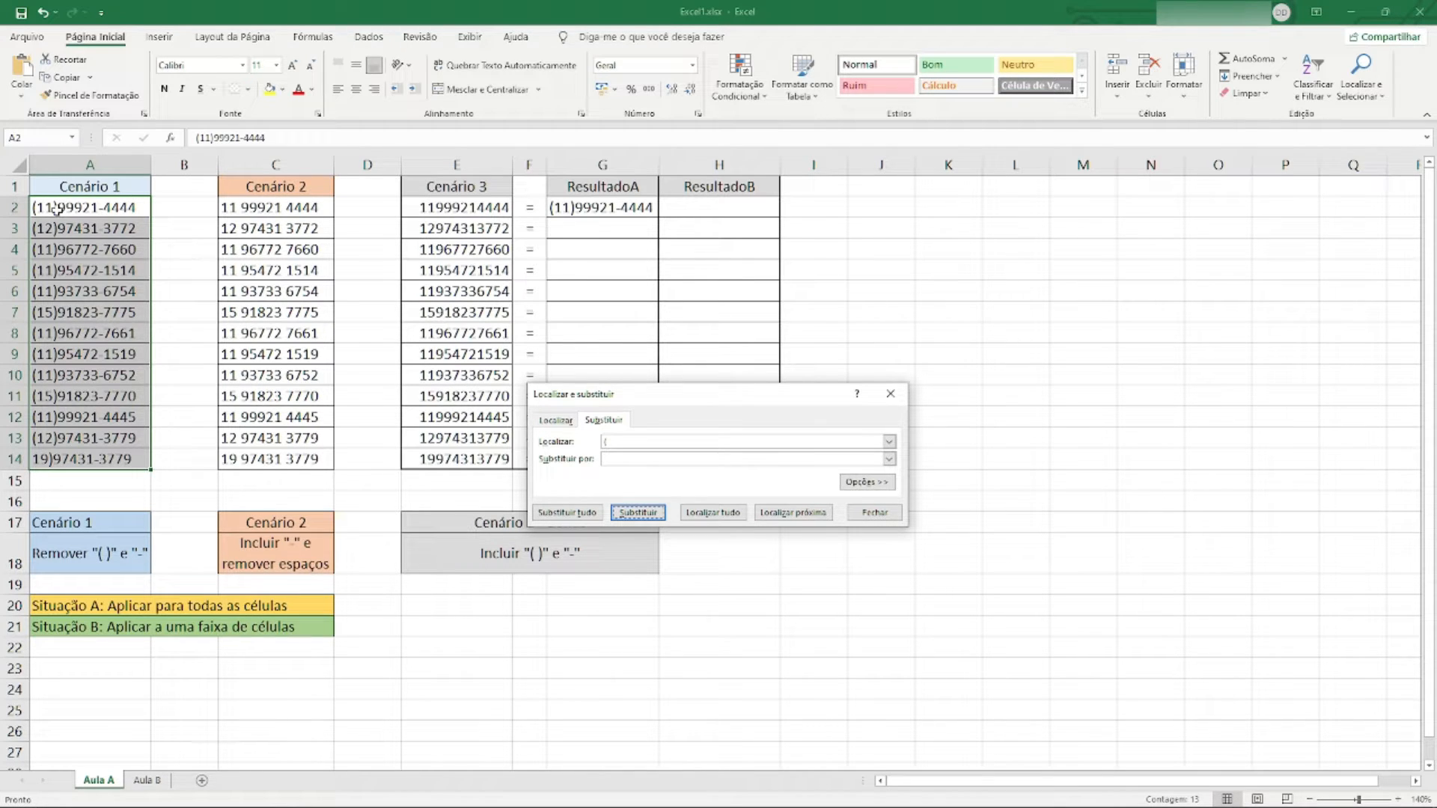
{"action": "left_click", "coordinate": [563, 512]}
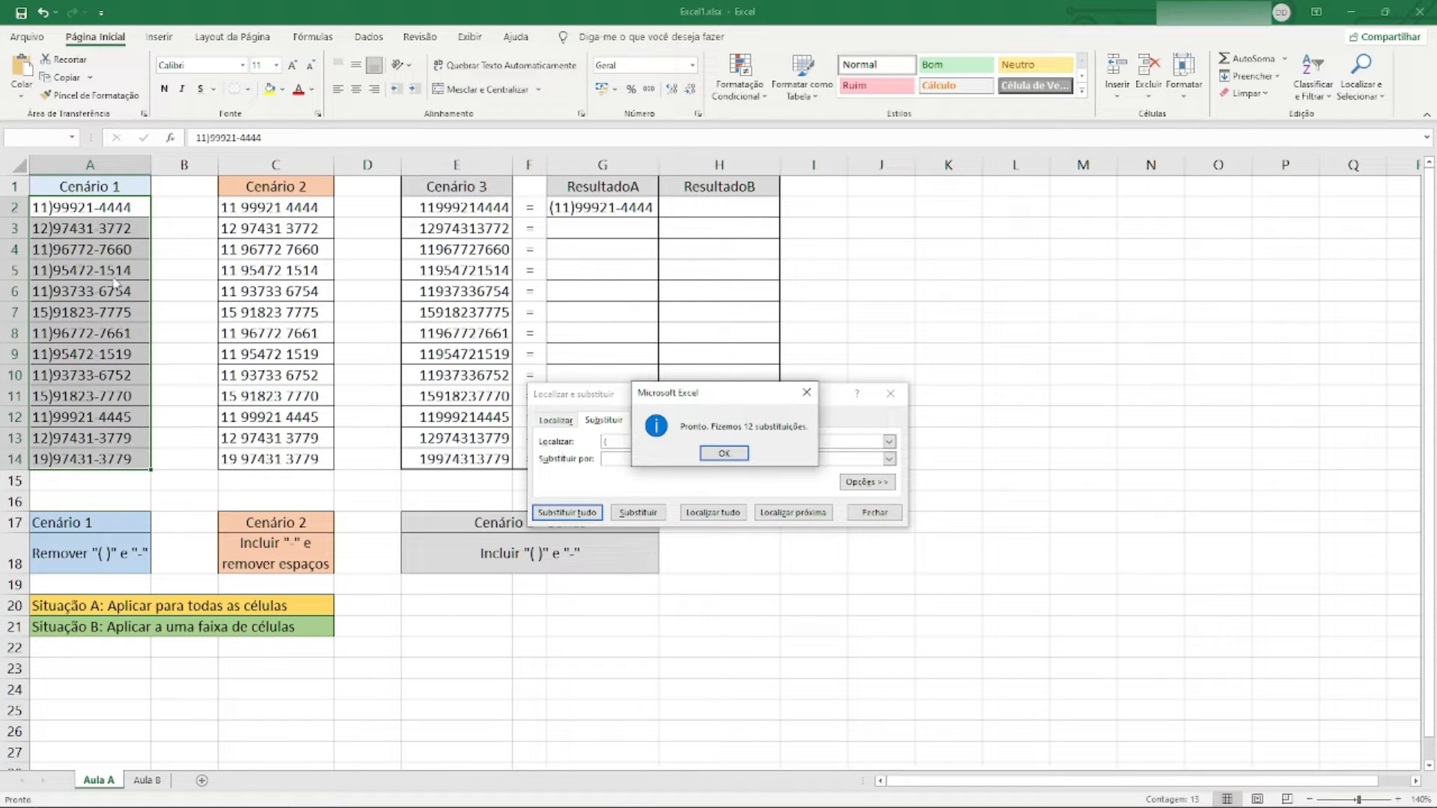
{"action": "left_click", "coordinate": [724, 454]}
Replace every closing parenthesis ")" in the Cenário 1 range A2:A14 with nothing.
{"action": "left_click", "coordinate": [624, 442]}
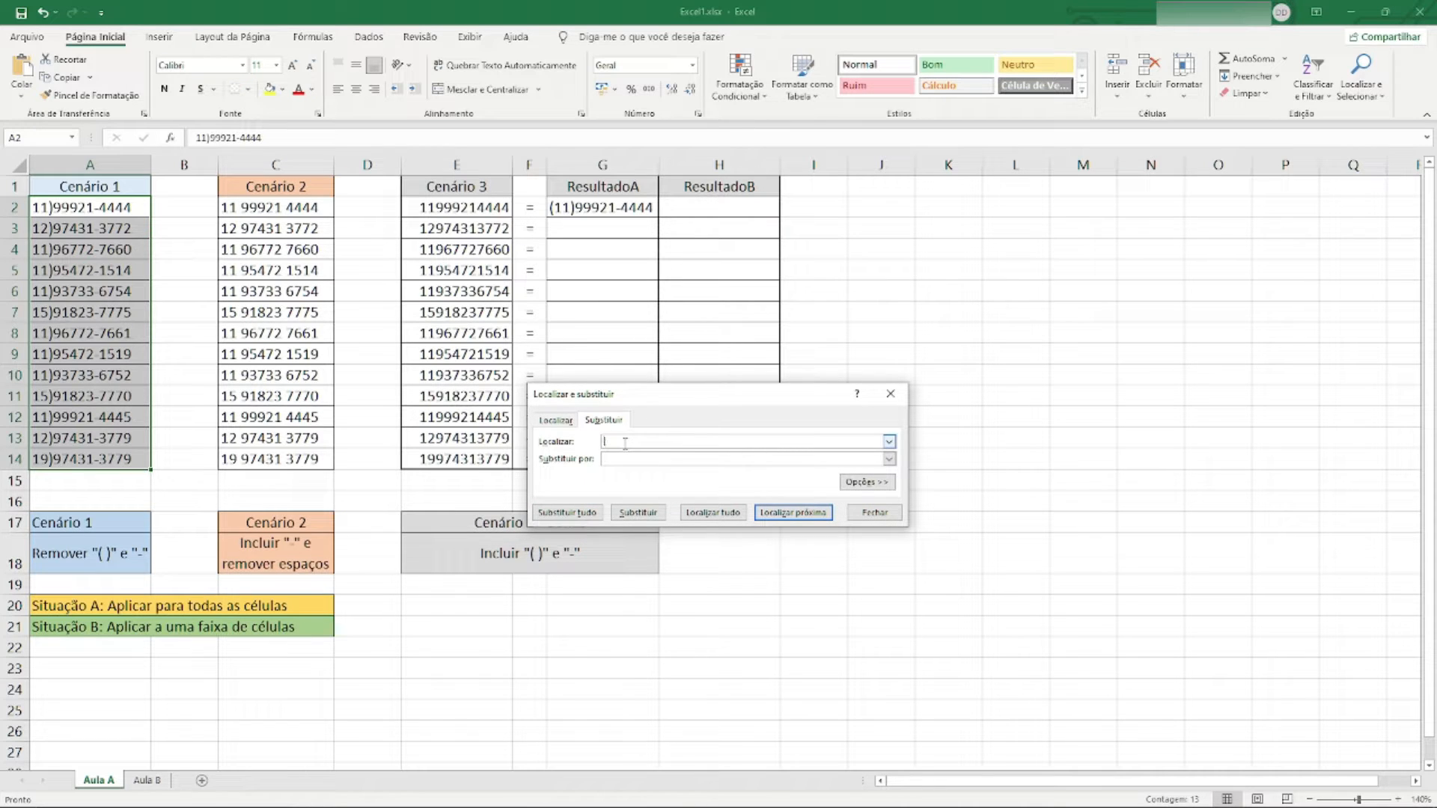
{"action": "type", "text": ")"}
{"action": "left_click", "coordinate": [567, 512]}
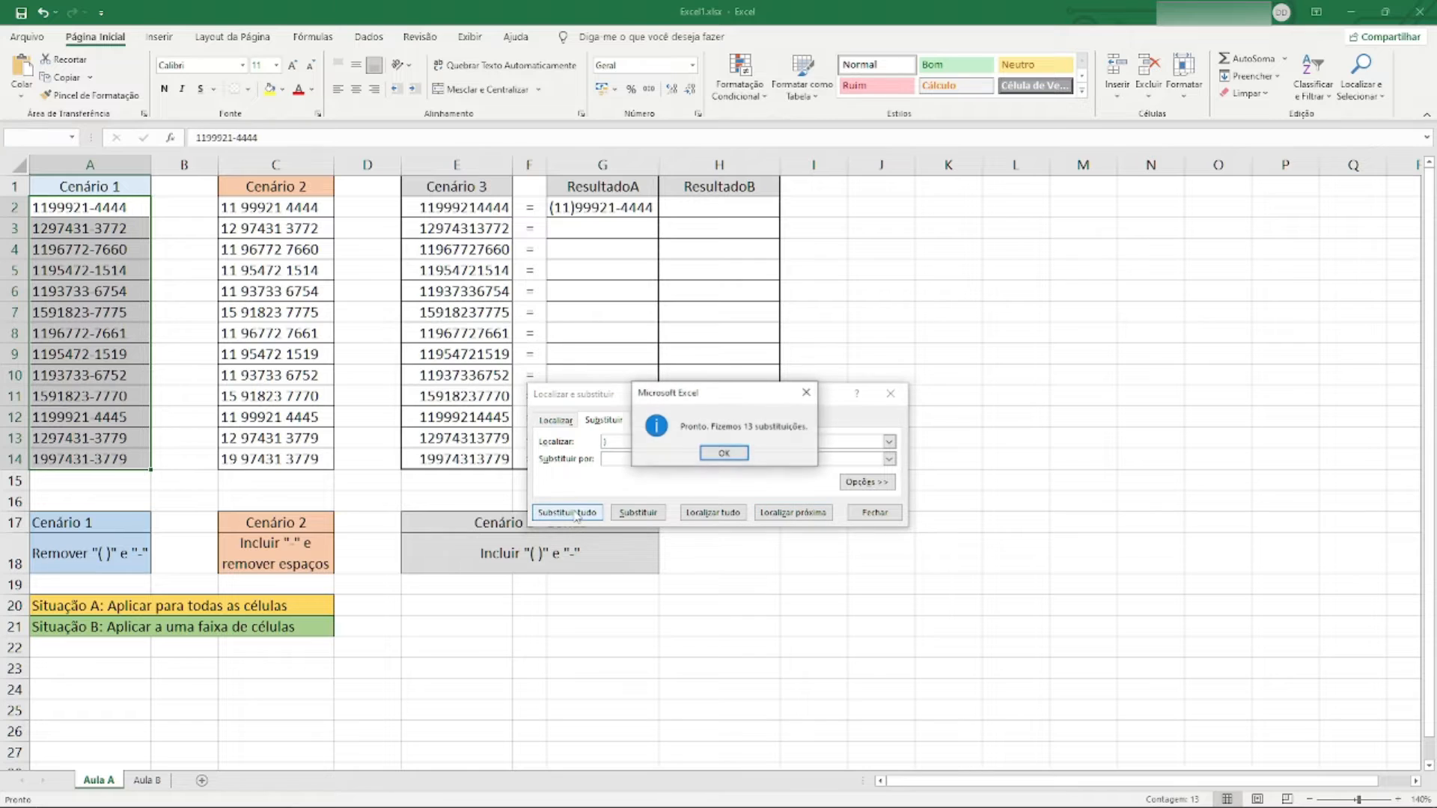
{"action": "left_click", "coordinate": [720, 458]}
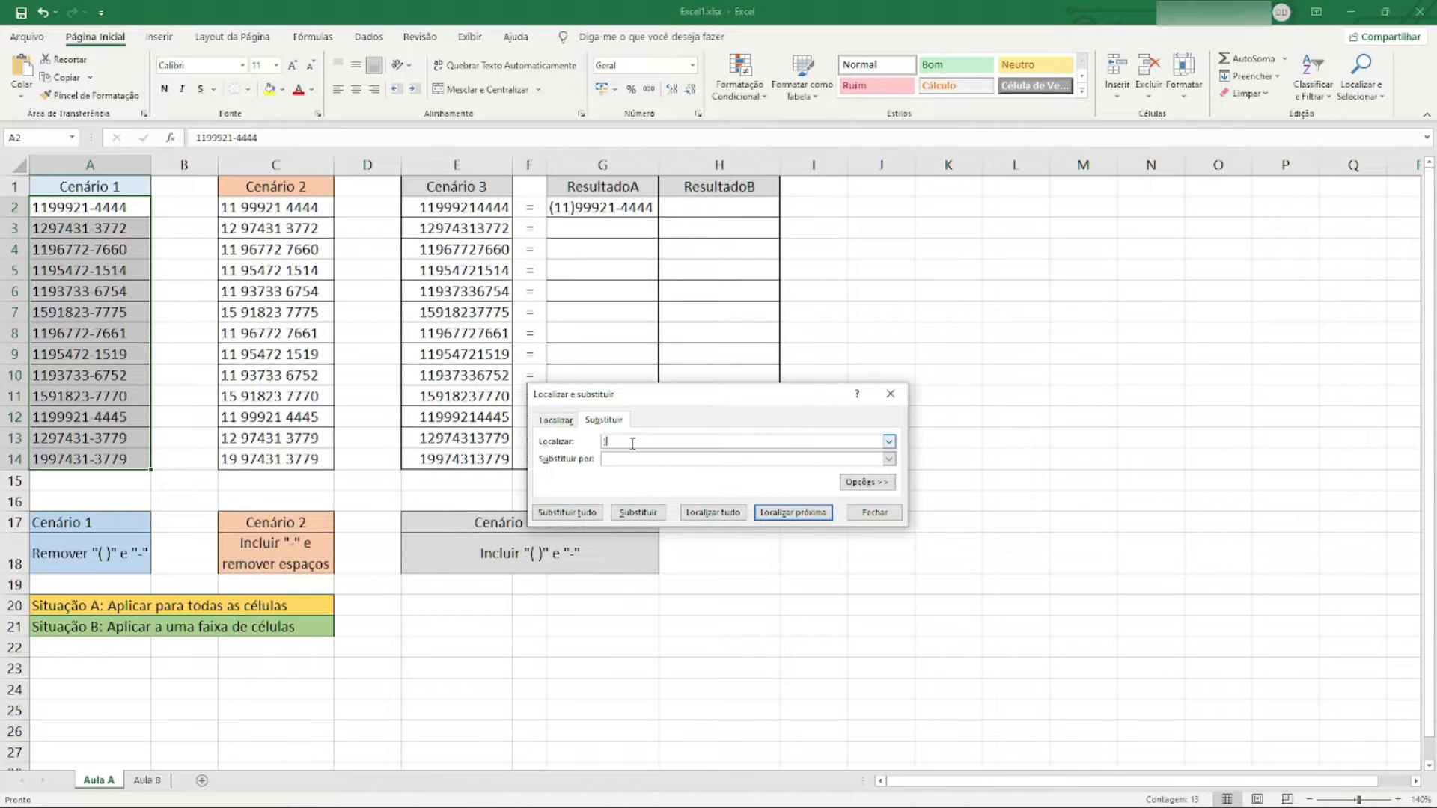
Remove all hyphens "-" from the Cenário 1 range A2:A14 with Replace All and close Find and Replace.
{"action": "key", "text": "BackSpace"}
{"action": "type", "text": "-"}
{"action": "left_click", "coordinate": [586, 514]}
{"action": "left_click", "coordinate": [723, 455]}
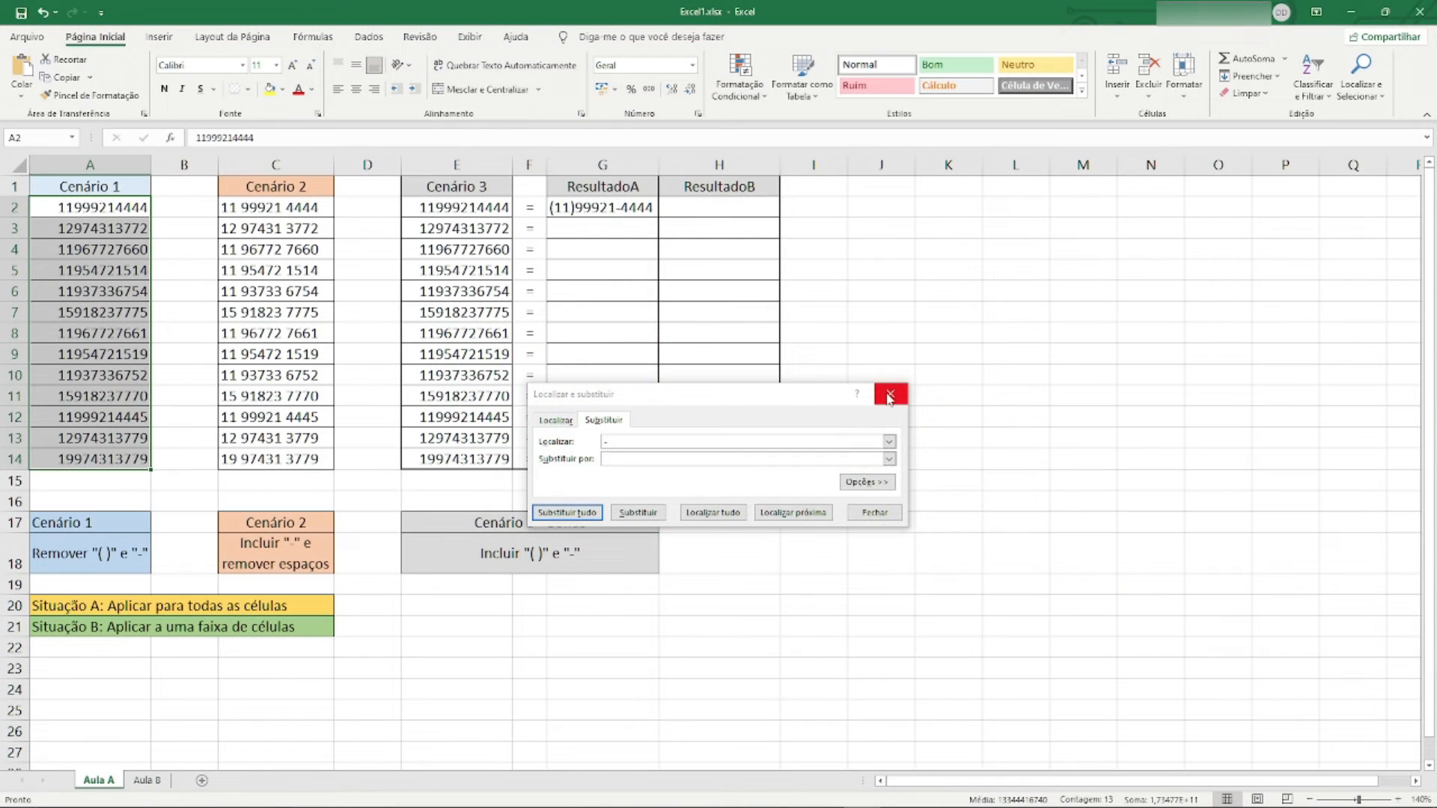
{"action": "left_click", "coordinate": [890, 395]}
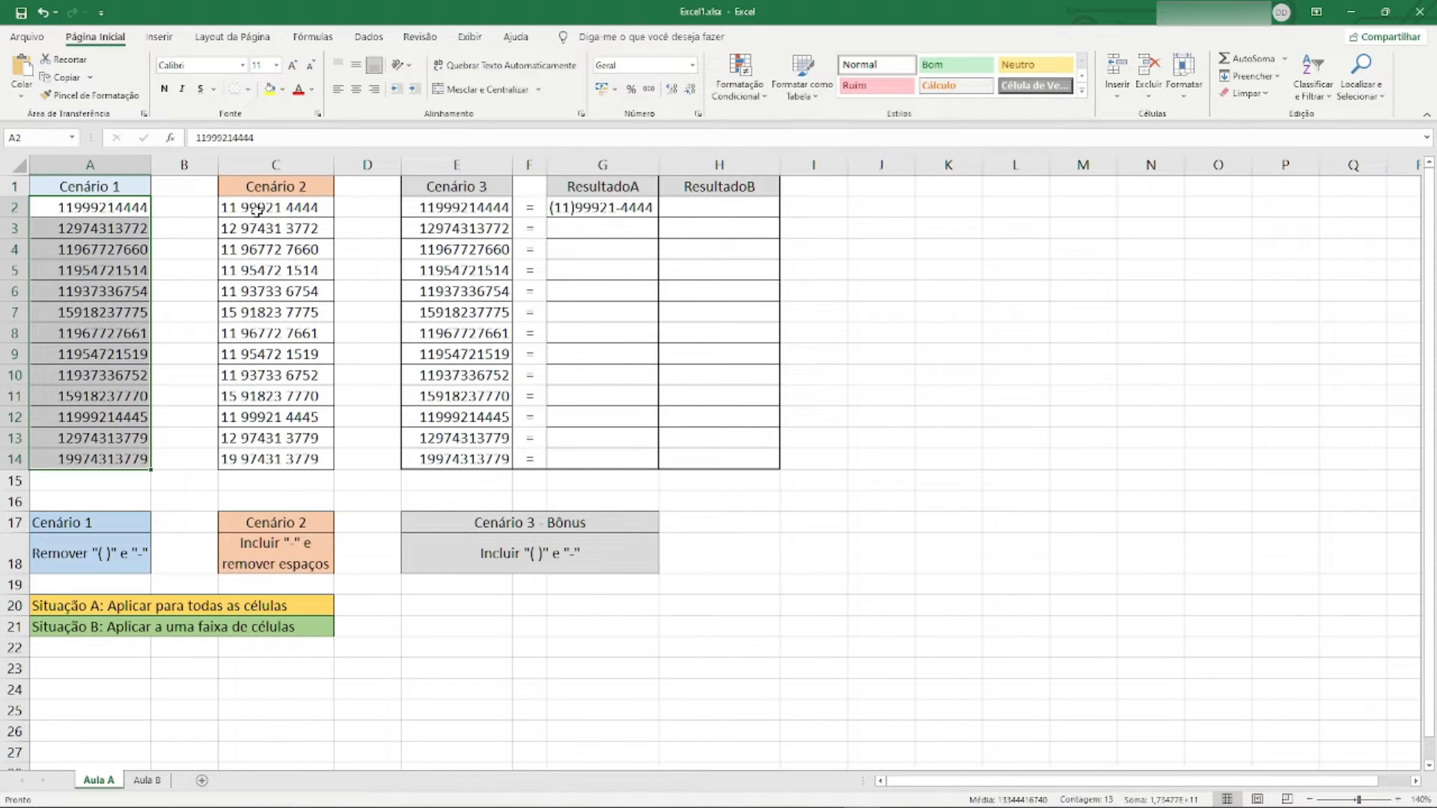
Replace every space in the Cenário 2 range C2:C14 with a hyphen "-" and close Find and Replace.
{"action": "left_click_drag", "start_coordinate": [256, 207], "coordinate": [271, 460]}
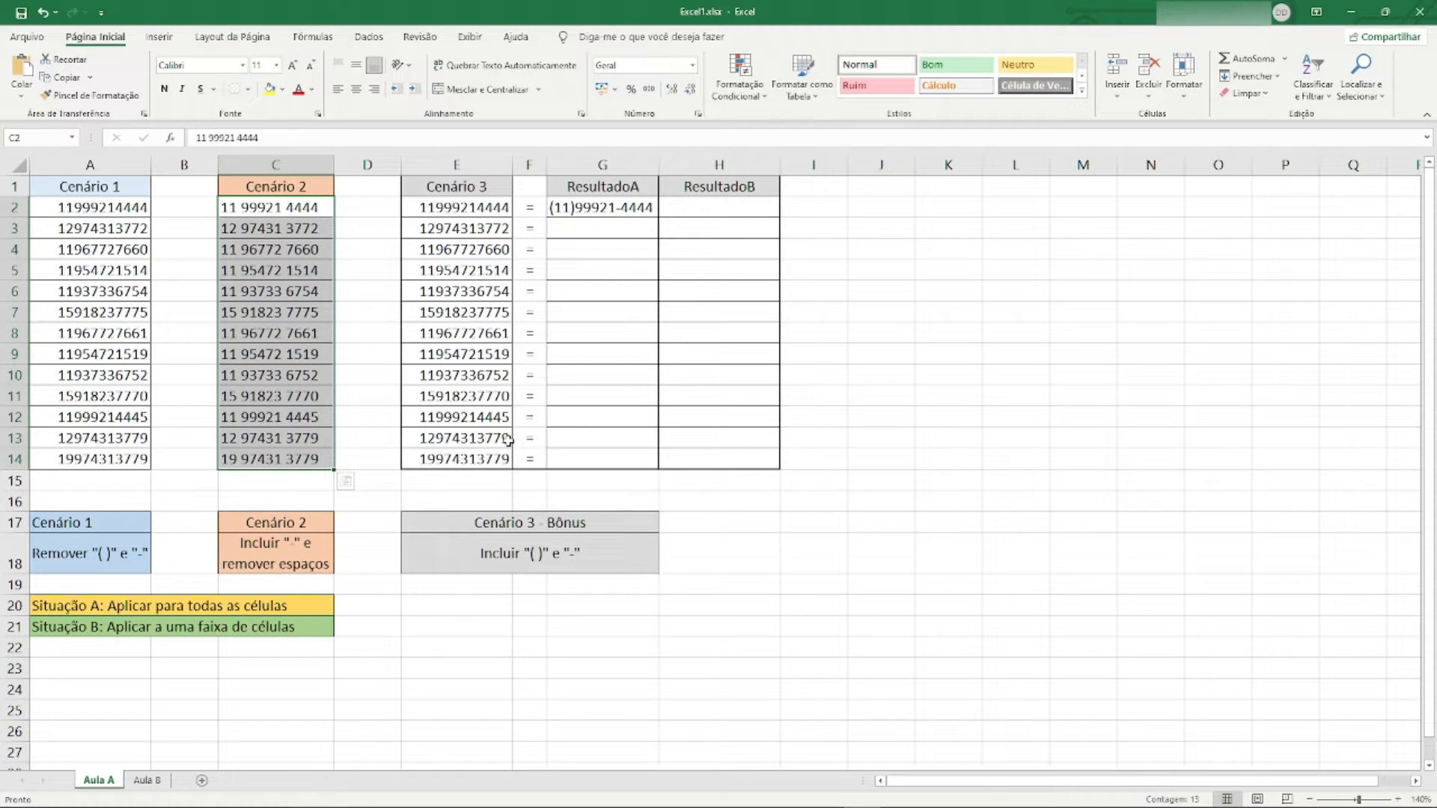
{"action": "key", "text": "ctrl+u"}
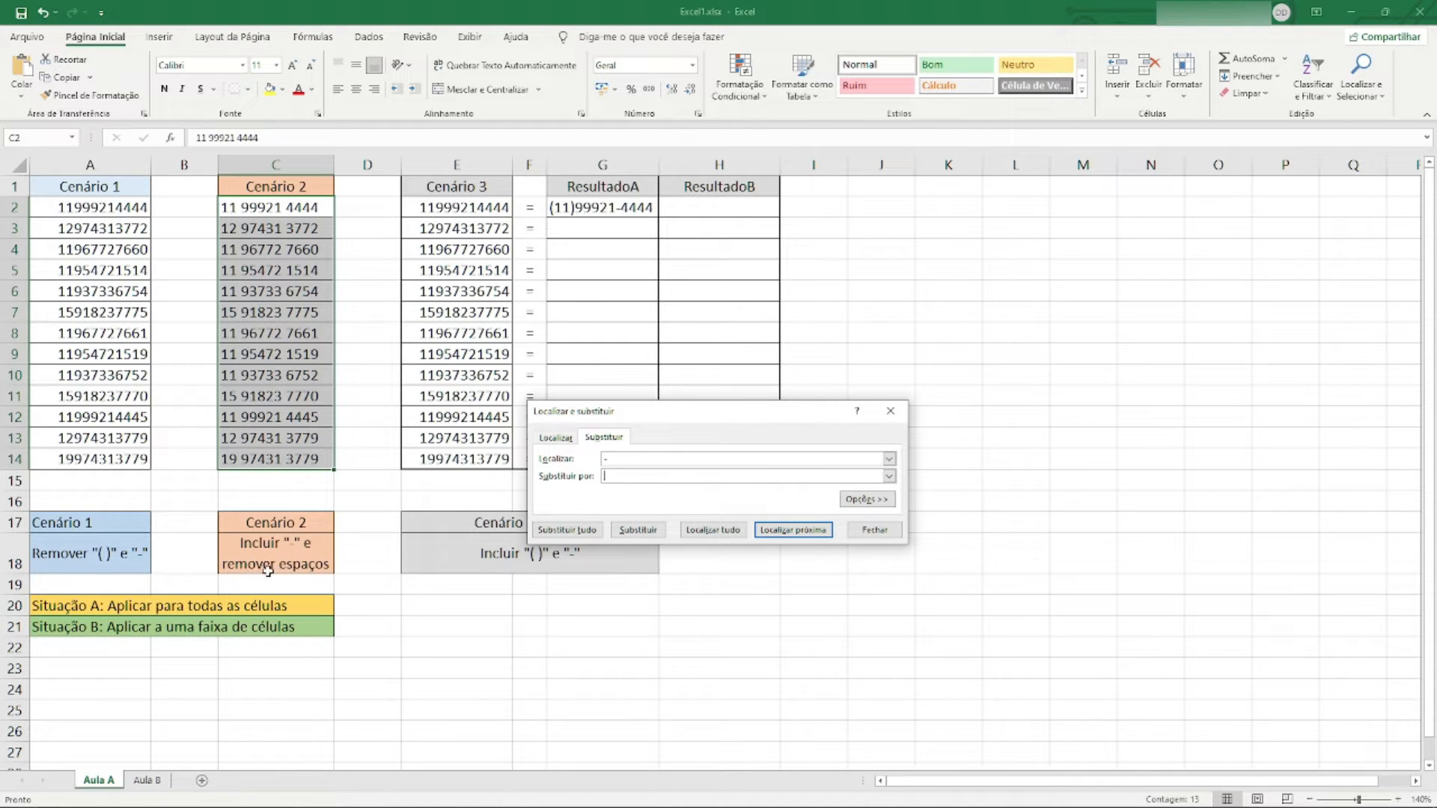
{"action": "left_click", "coordinate": [641, 462]}
{"action": "left_click", "coordinate": [569, 530]}
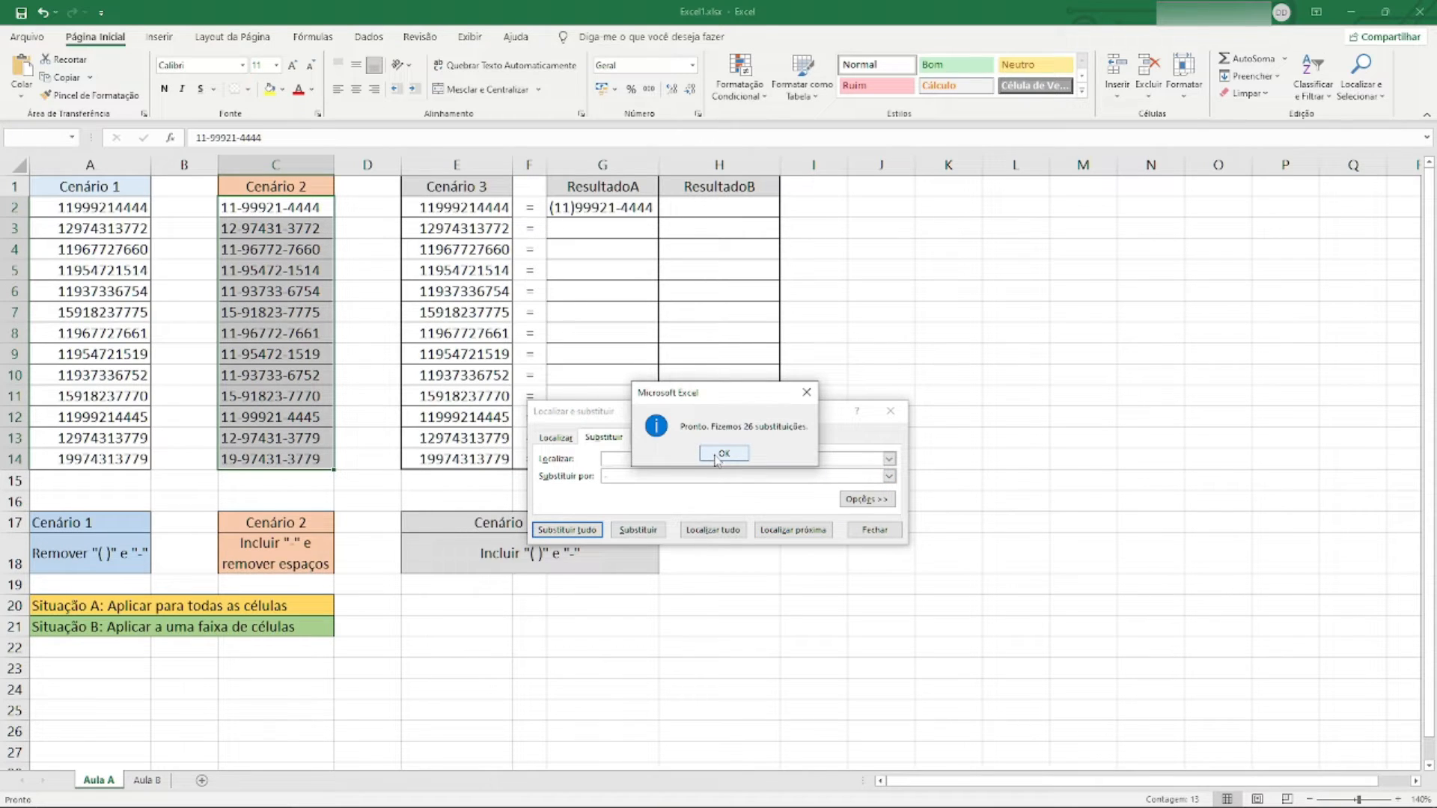
{"action": "left_click", "coordinate": [716, 456]}
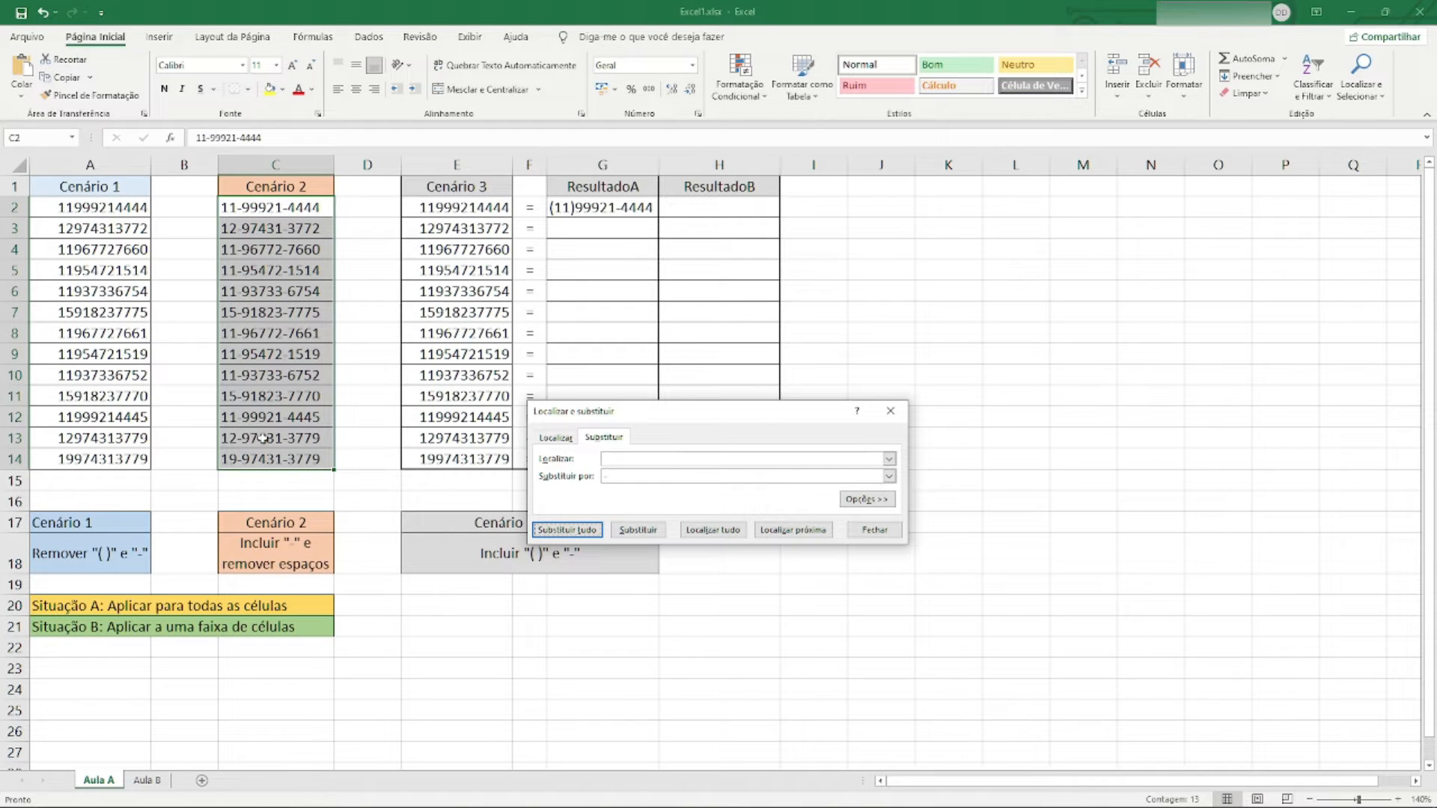
{"action": "key", "text": "Escape"}
Try inserting a blank column before column F, beside Cenário 3, and undo the insertion.
{"action": "left_click", "coordinate": [563, 552]}
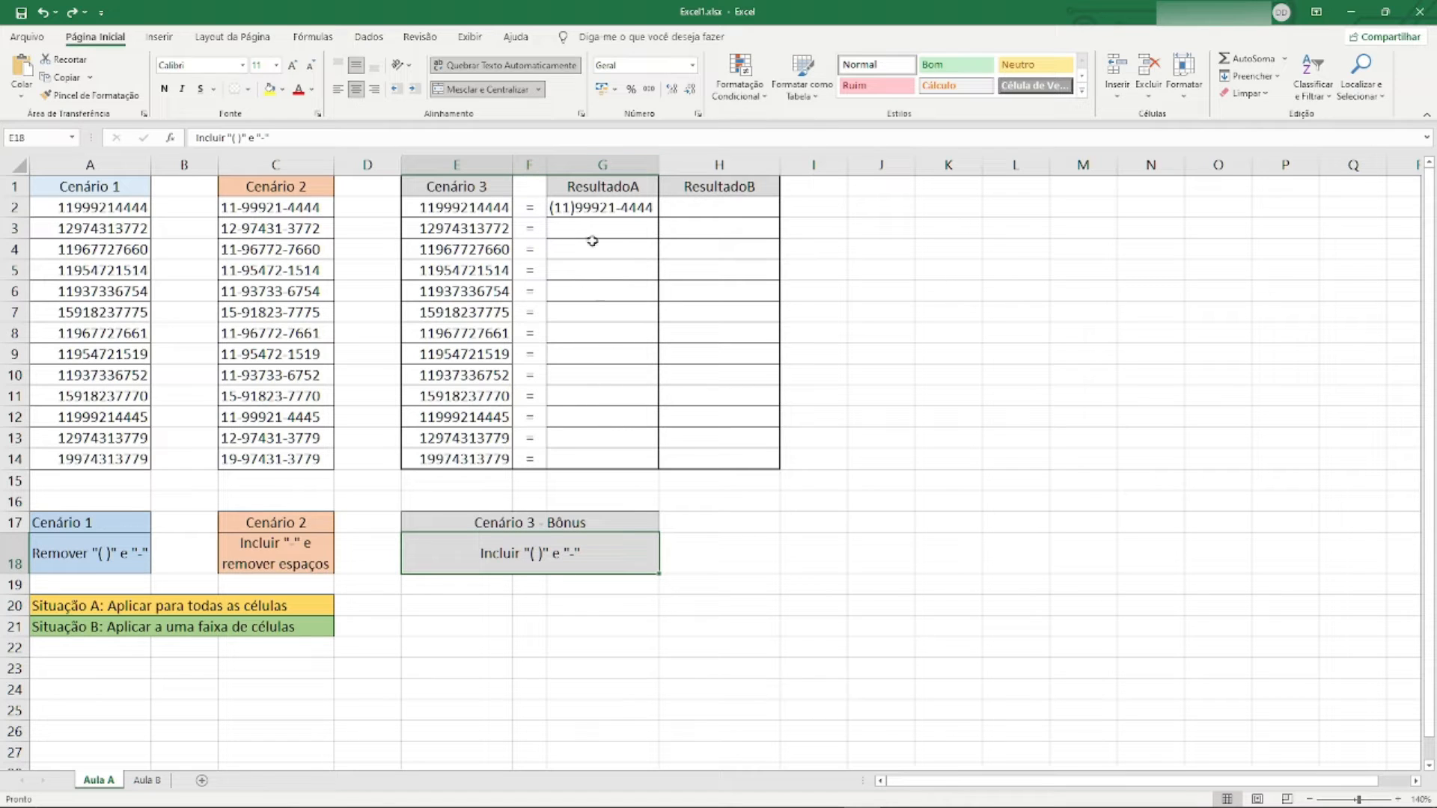
{"action": "right_click", "coordinate": [527, 163]}
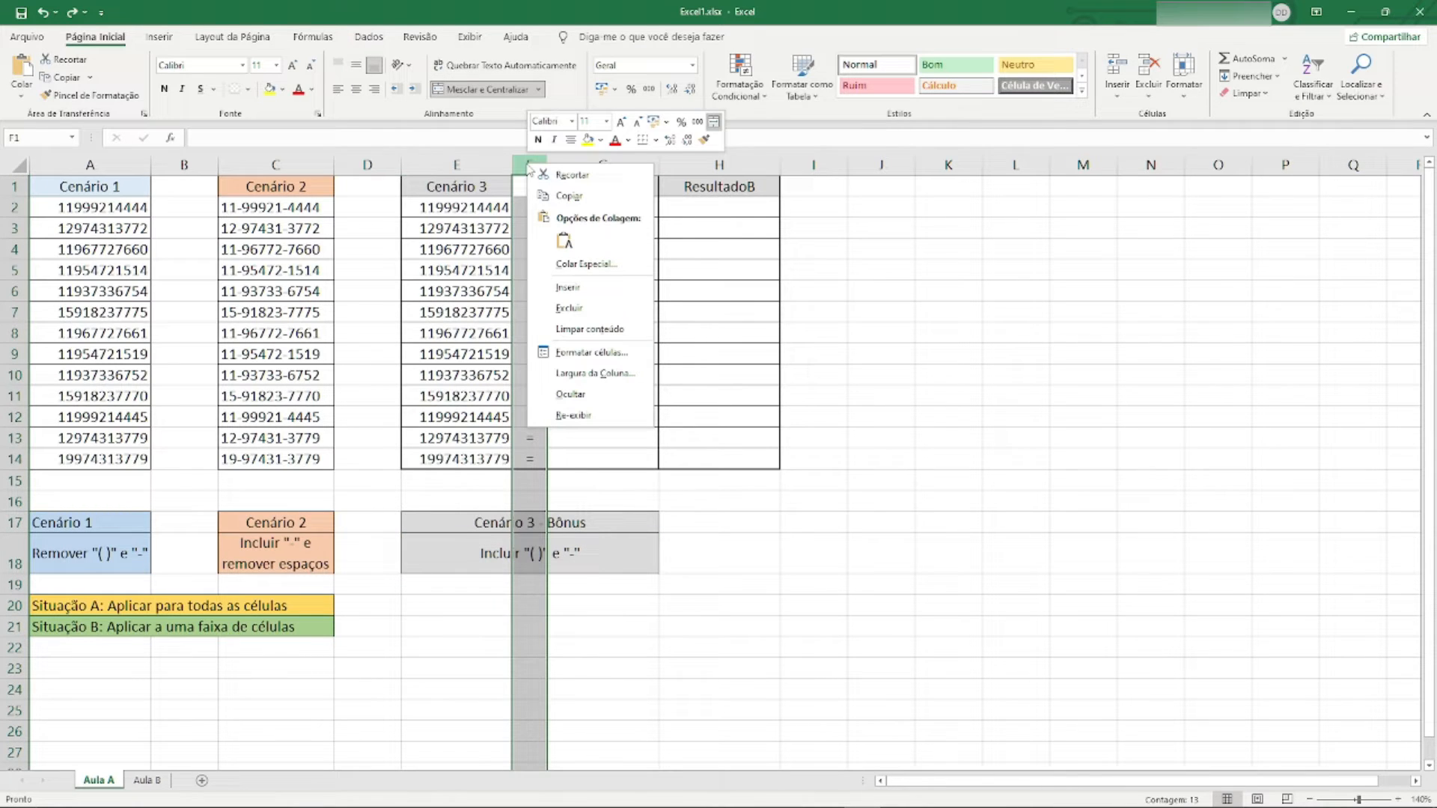
{"action": "left_click", "coordinate": [591, 294]}
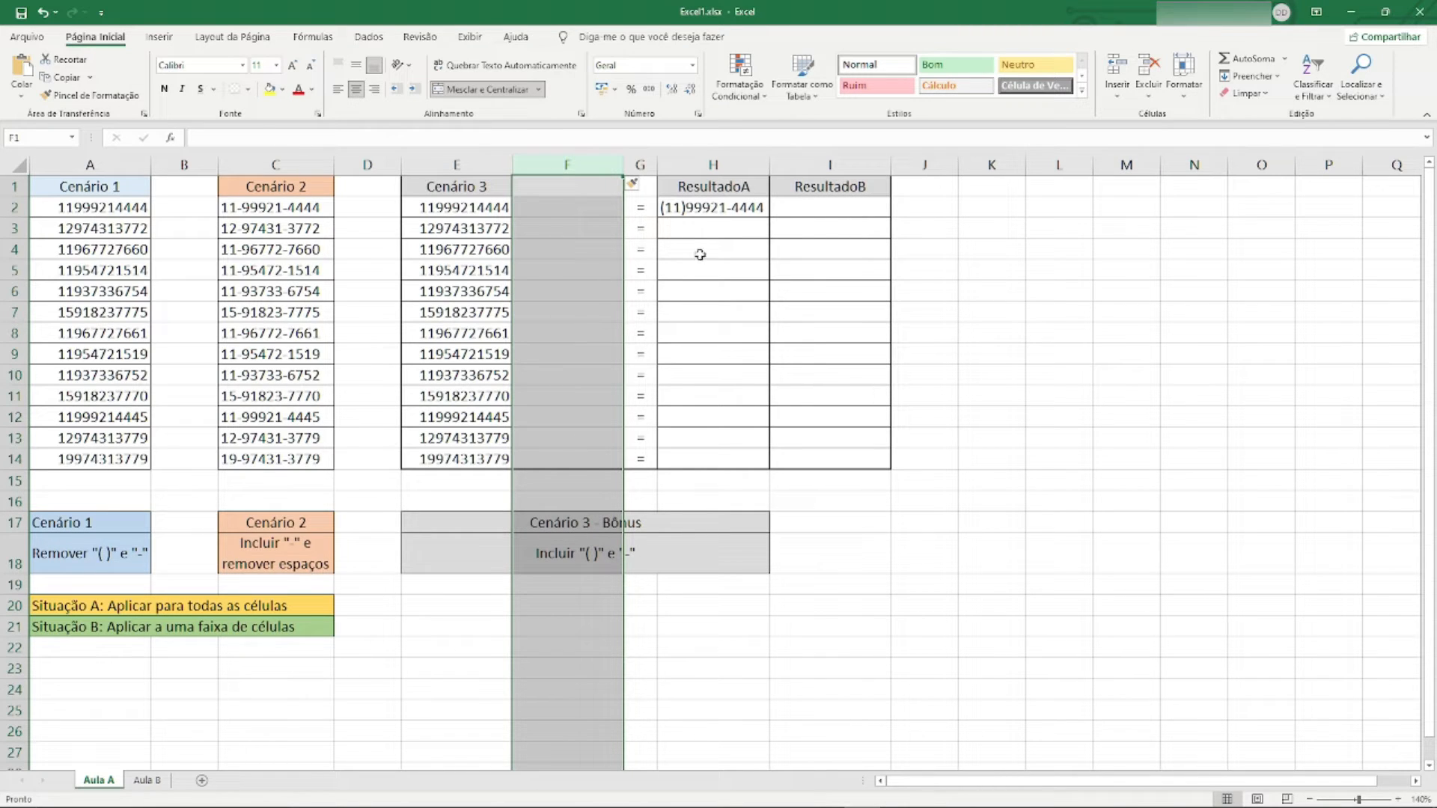
{"action": "key", "text": "ctrl+z"}
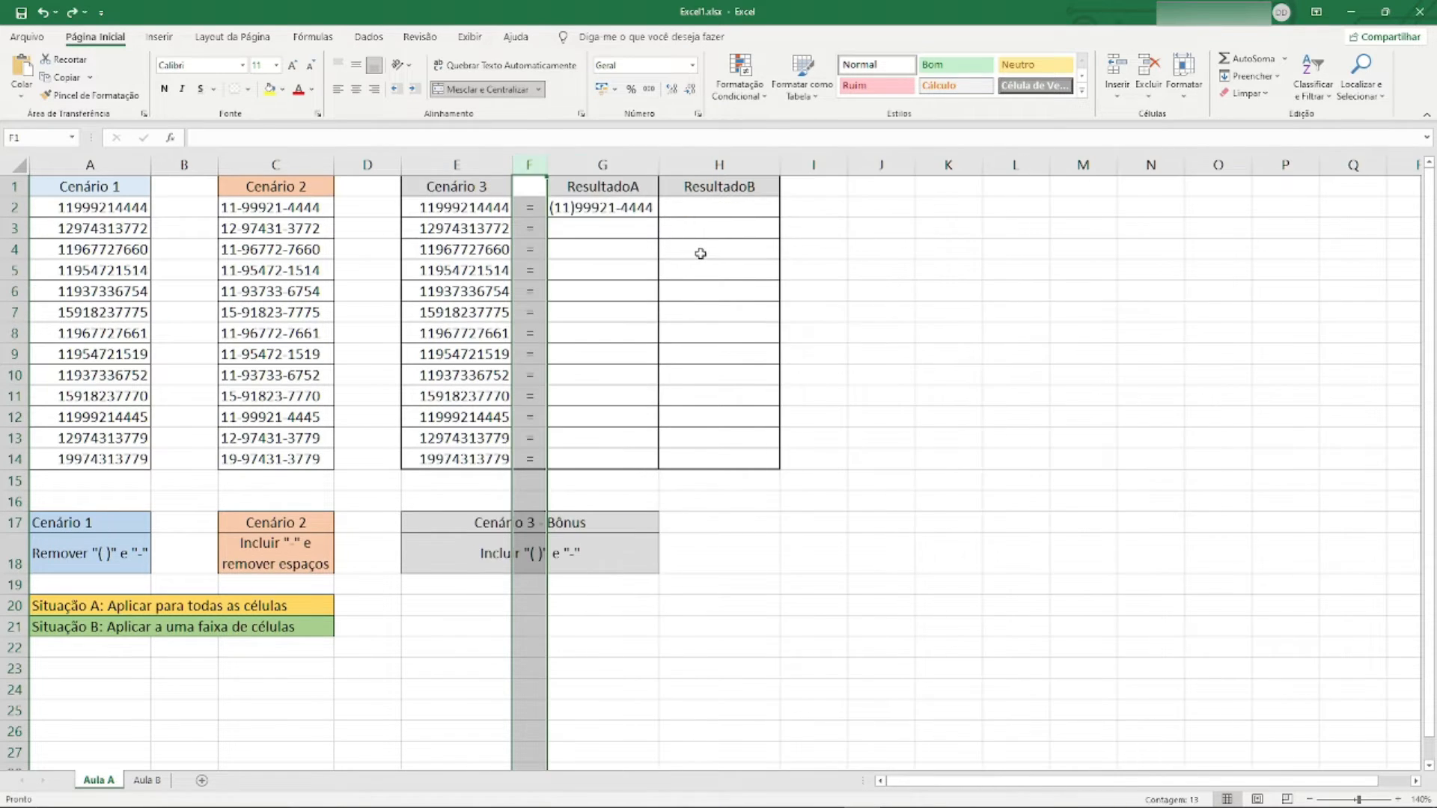
Enter the formula =TEXTO(E3;"(##)#####-####") in cell G3 under ResultadoA to format the Cenário 3 number.
{"action": "left_click", "coordinate": [610, 232]}
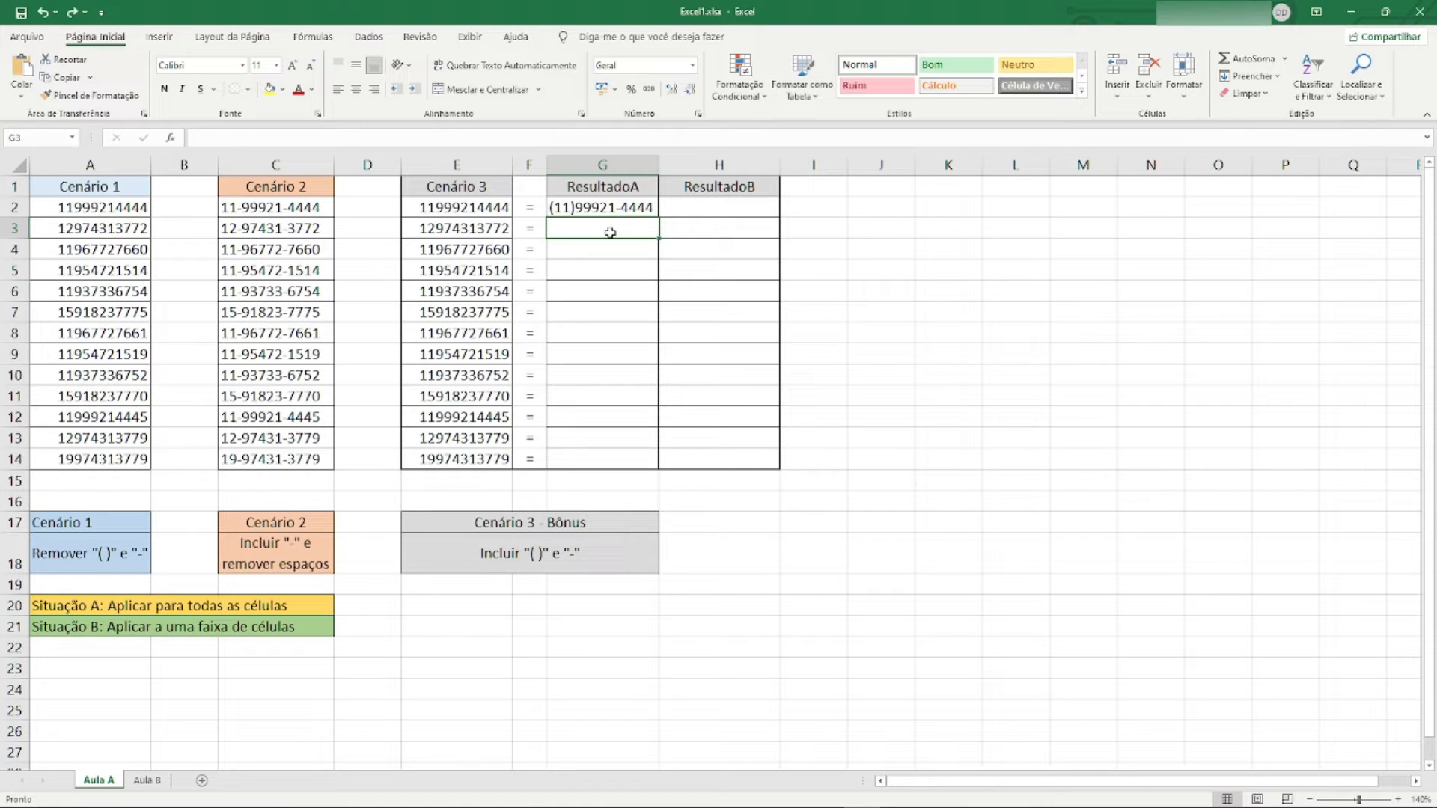
{"action": "type", "text": "="}
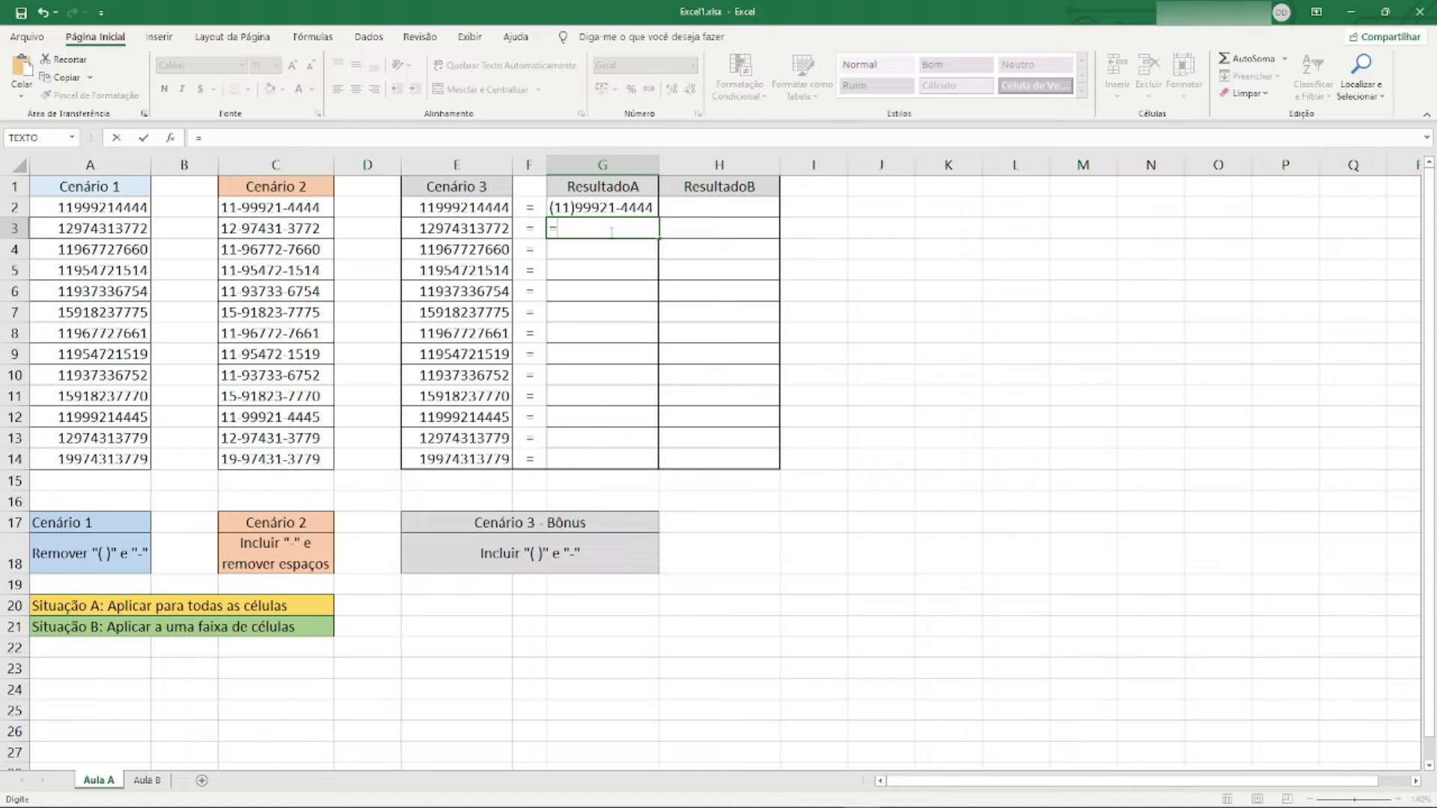
{"action": "type", "text": "texto"}
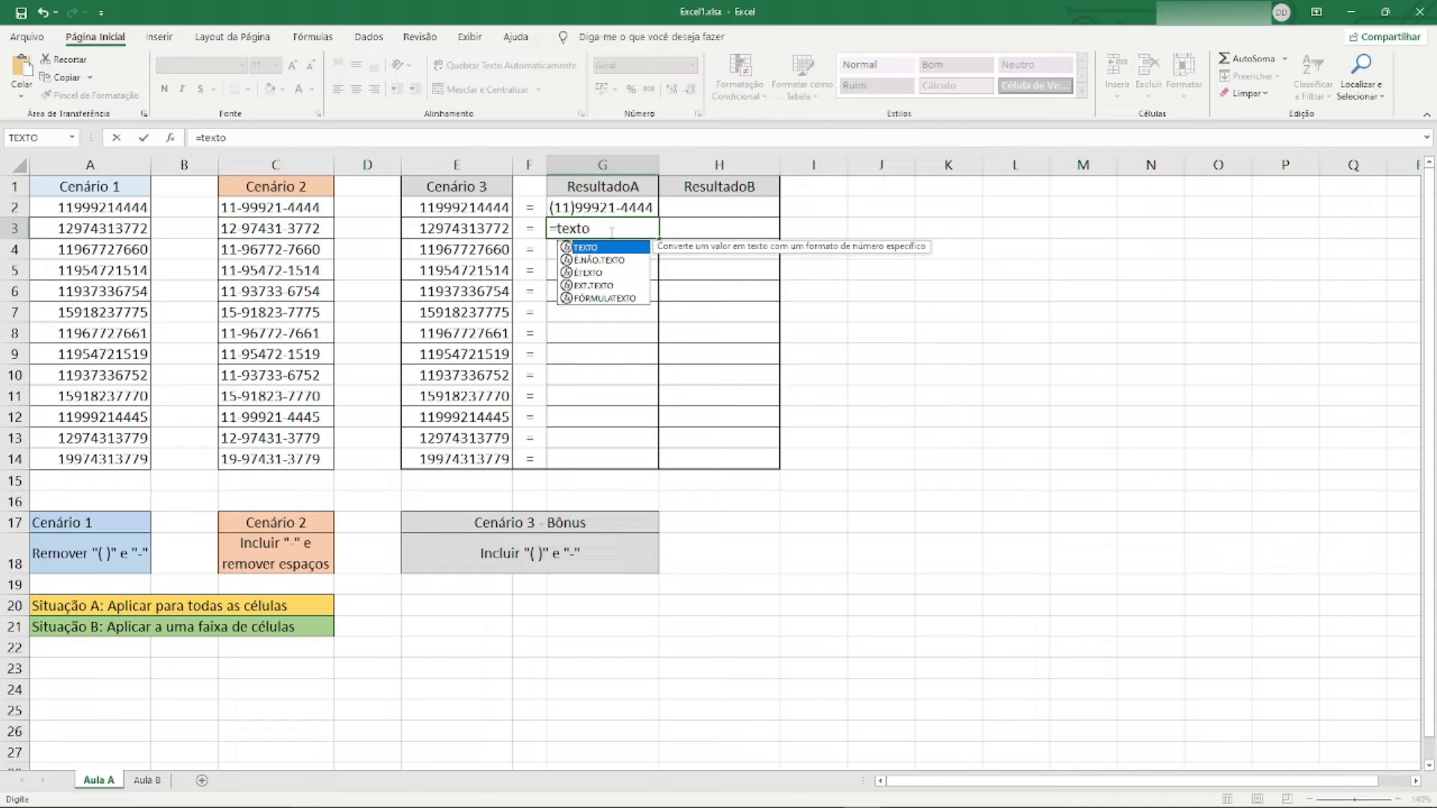
{"action": "type", "text": "("}
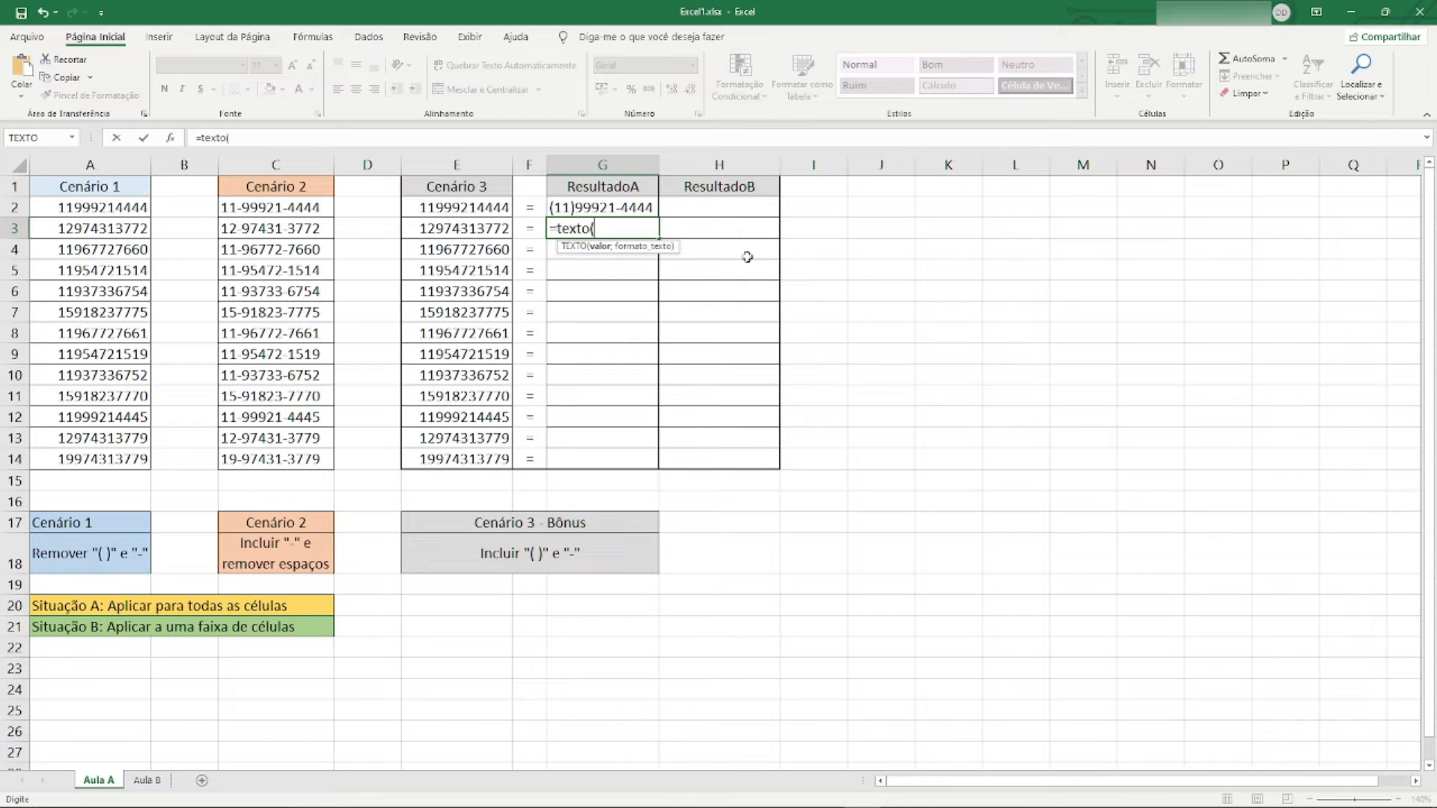
{"action": "left_click", "coordinate": [471, 228]}
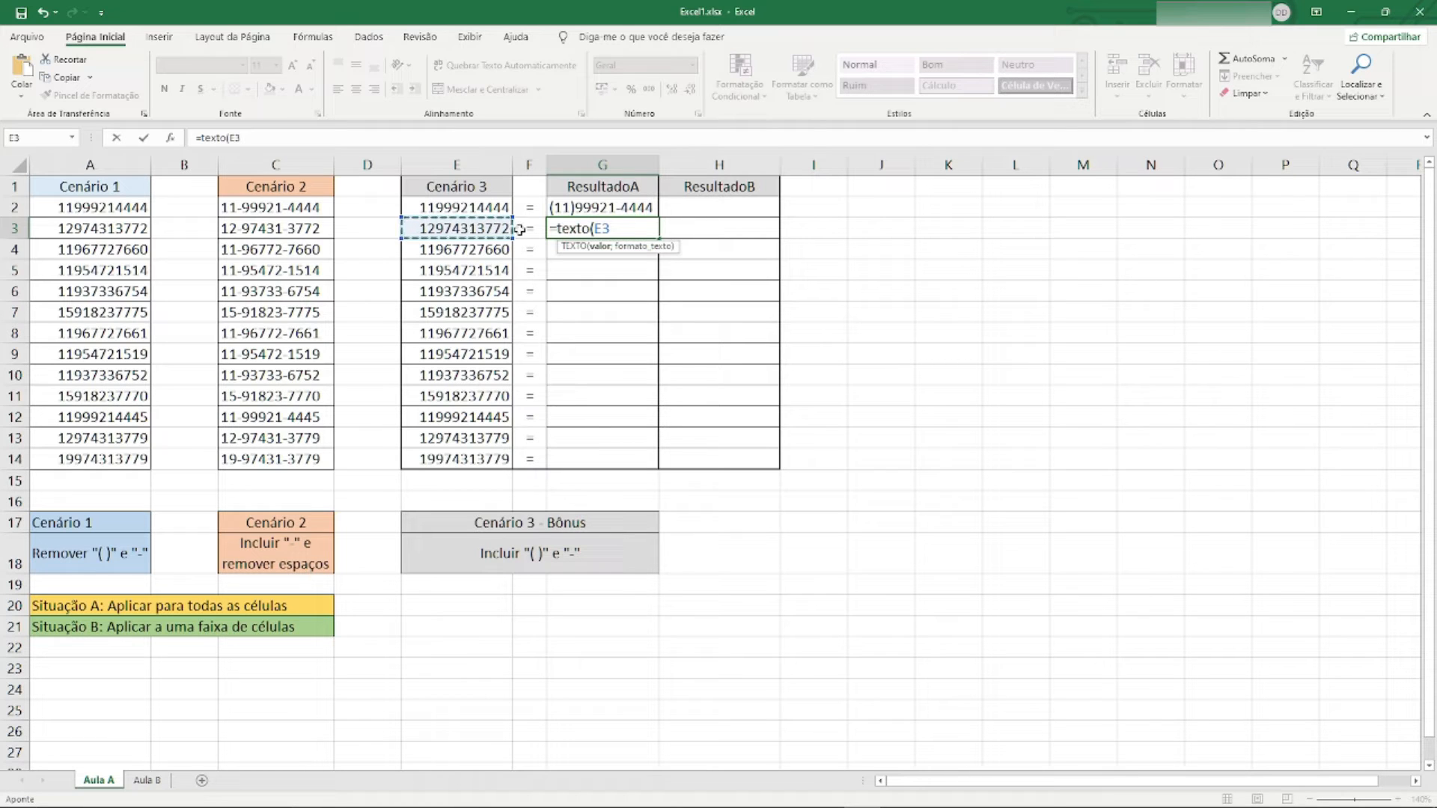
{"action": "key", "text": "BackSpace"}
{"action": "key", "text": "BackSpace"}
{"action": "key", "text": "Left"}
{"action": "key", "text": "Left"}
{"action": "type", "text": ";"}
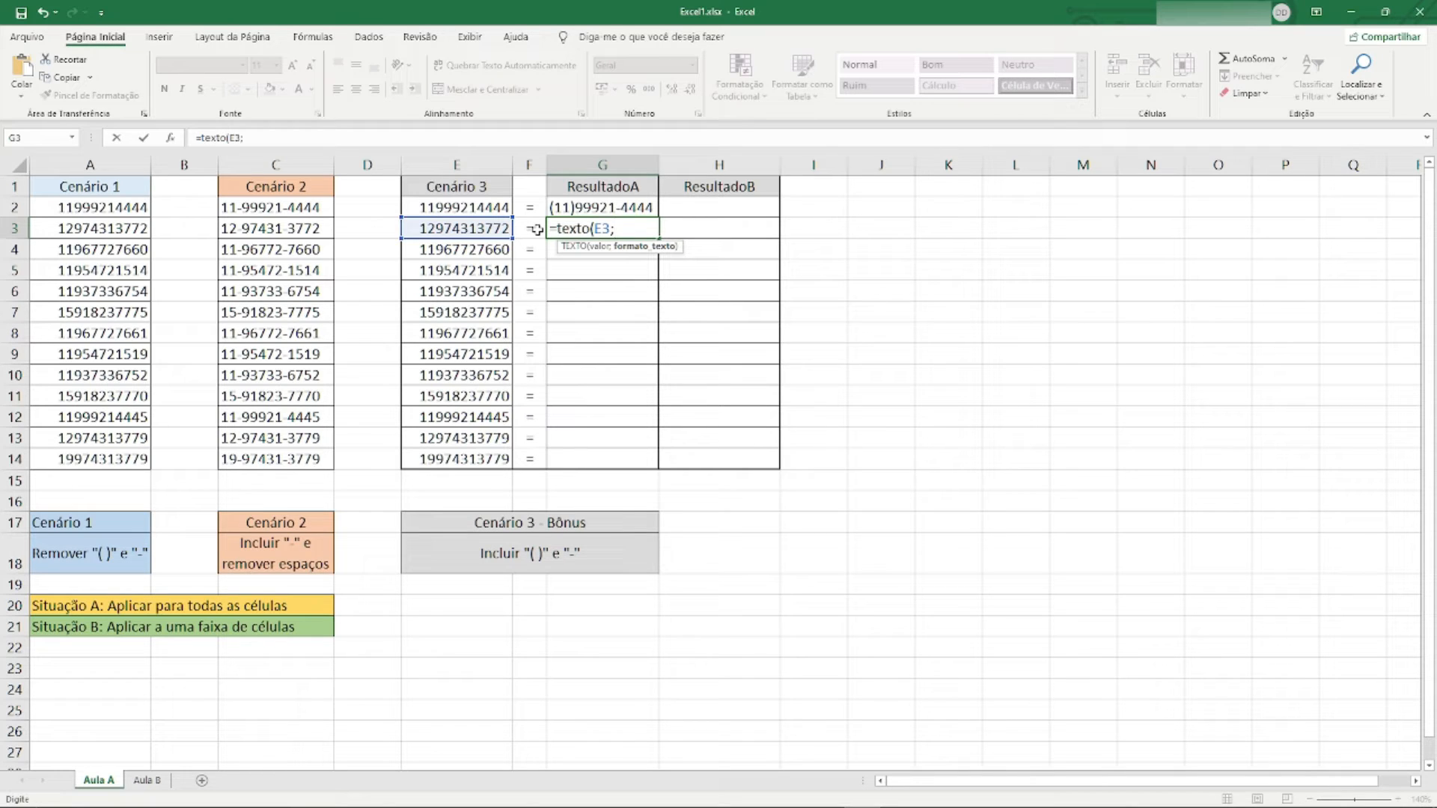
{"action": "type", "text": "\"("}
{"action": "type", "text": "##)#####"}
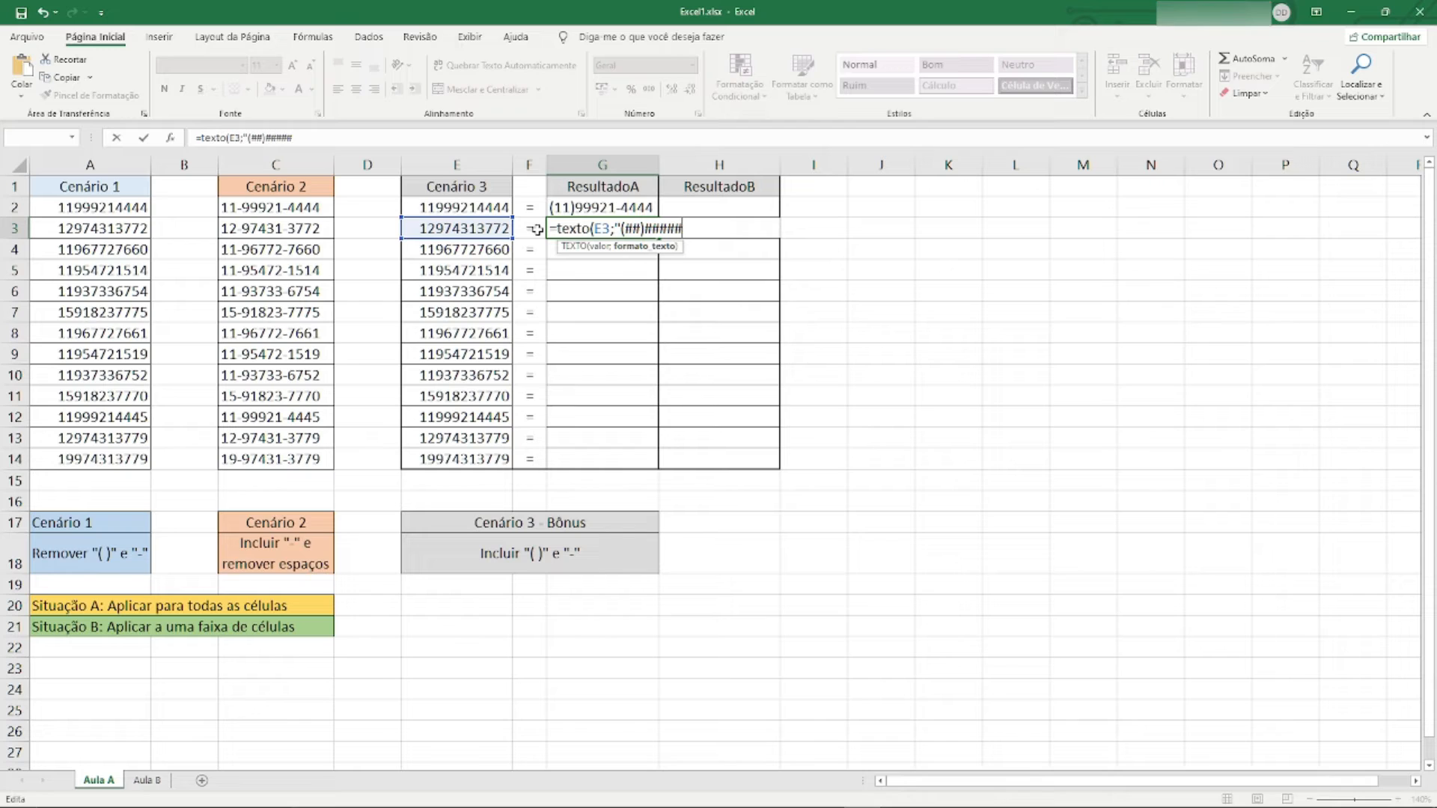
{"action": "type", "text": "-####"}
{"action": "type", "text": "\")"}
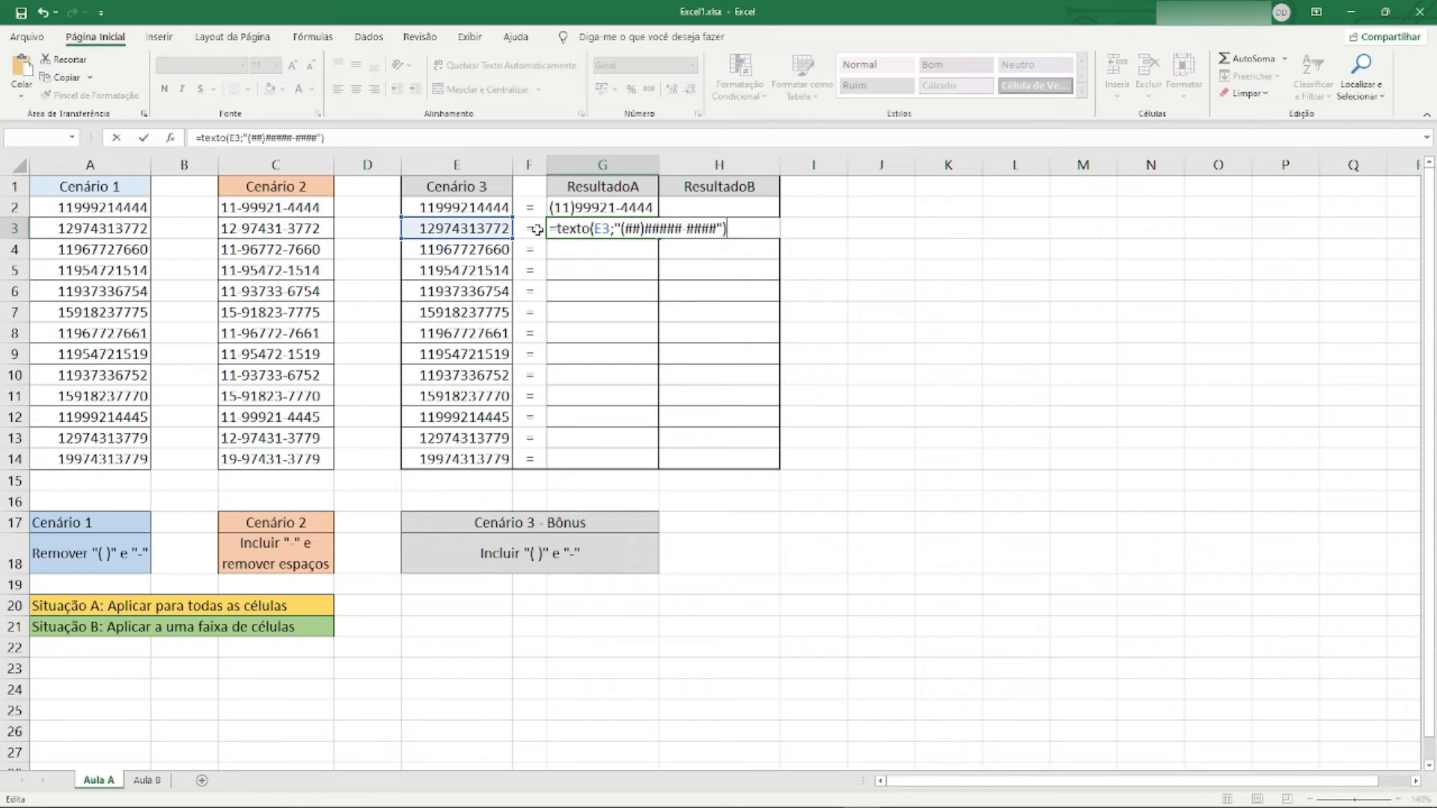
{"action": "key", "text": "Return"}
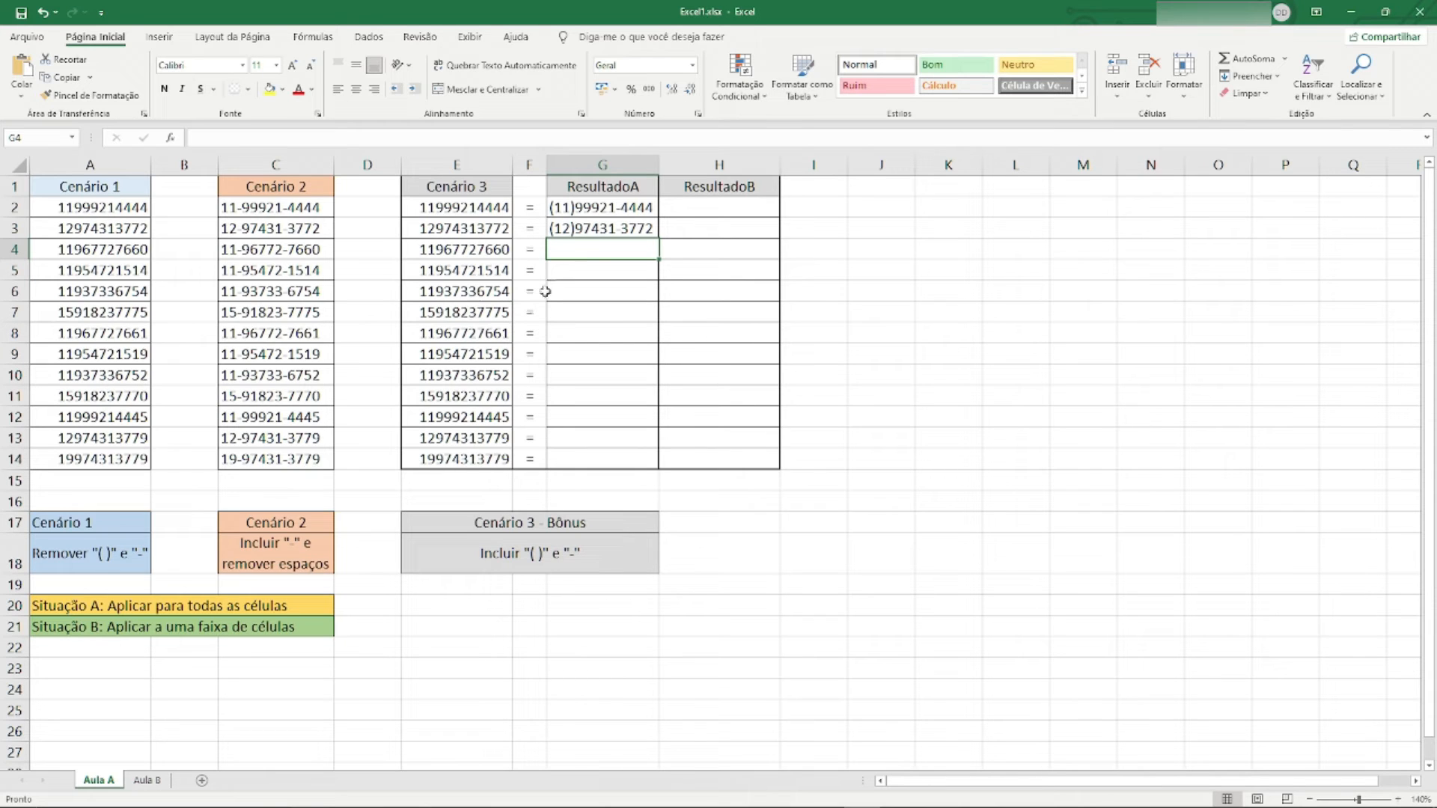
Fill the TEXTO formula from G3 down through G14 in the ResultadoA column.
{"action": "left_click", "coordinate": [595, 231]}
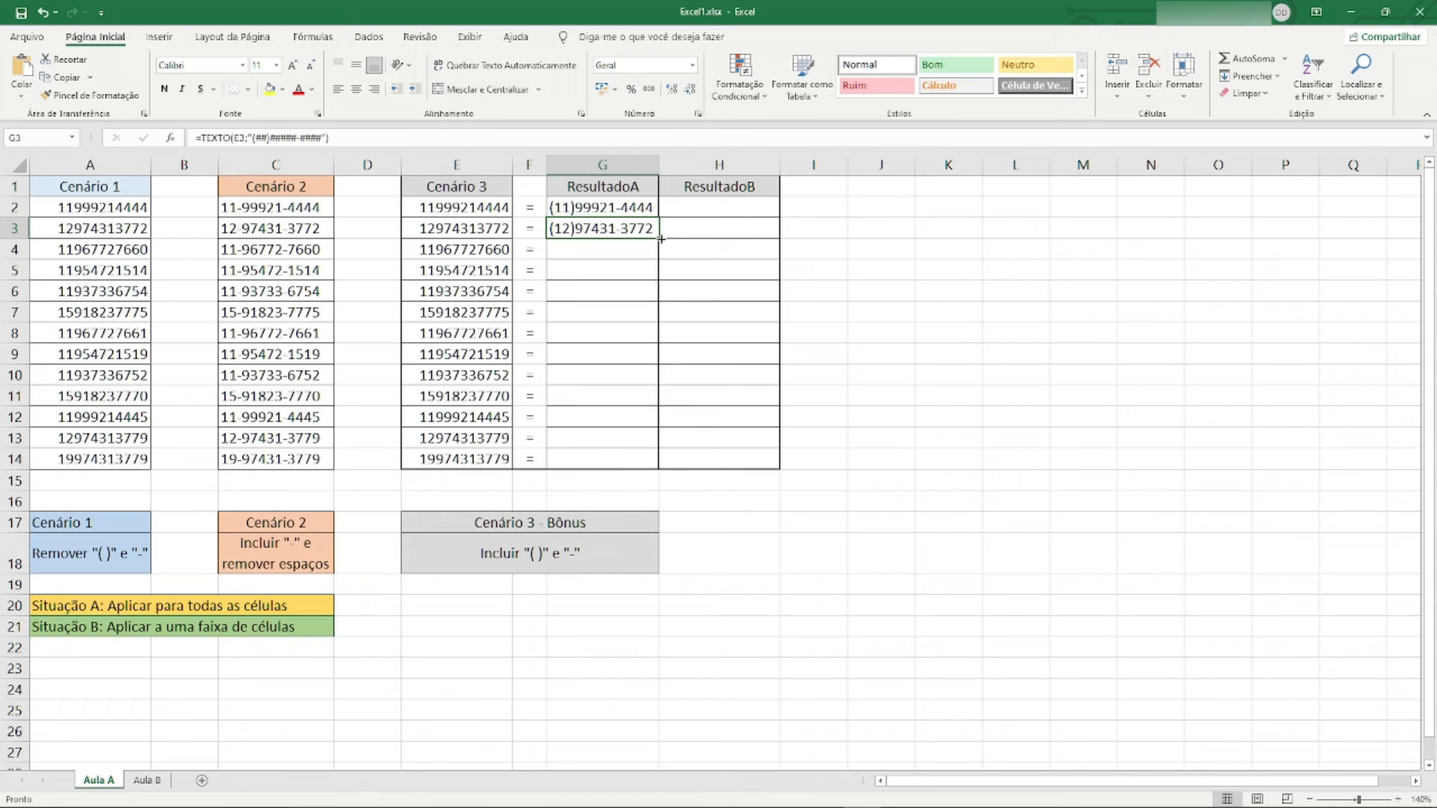
{"action": "left_click_drag", "start_coordinate": [659, 239], "coordinate": [651, 469]}
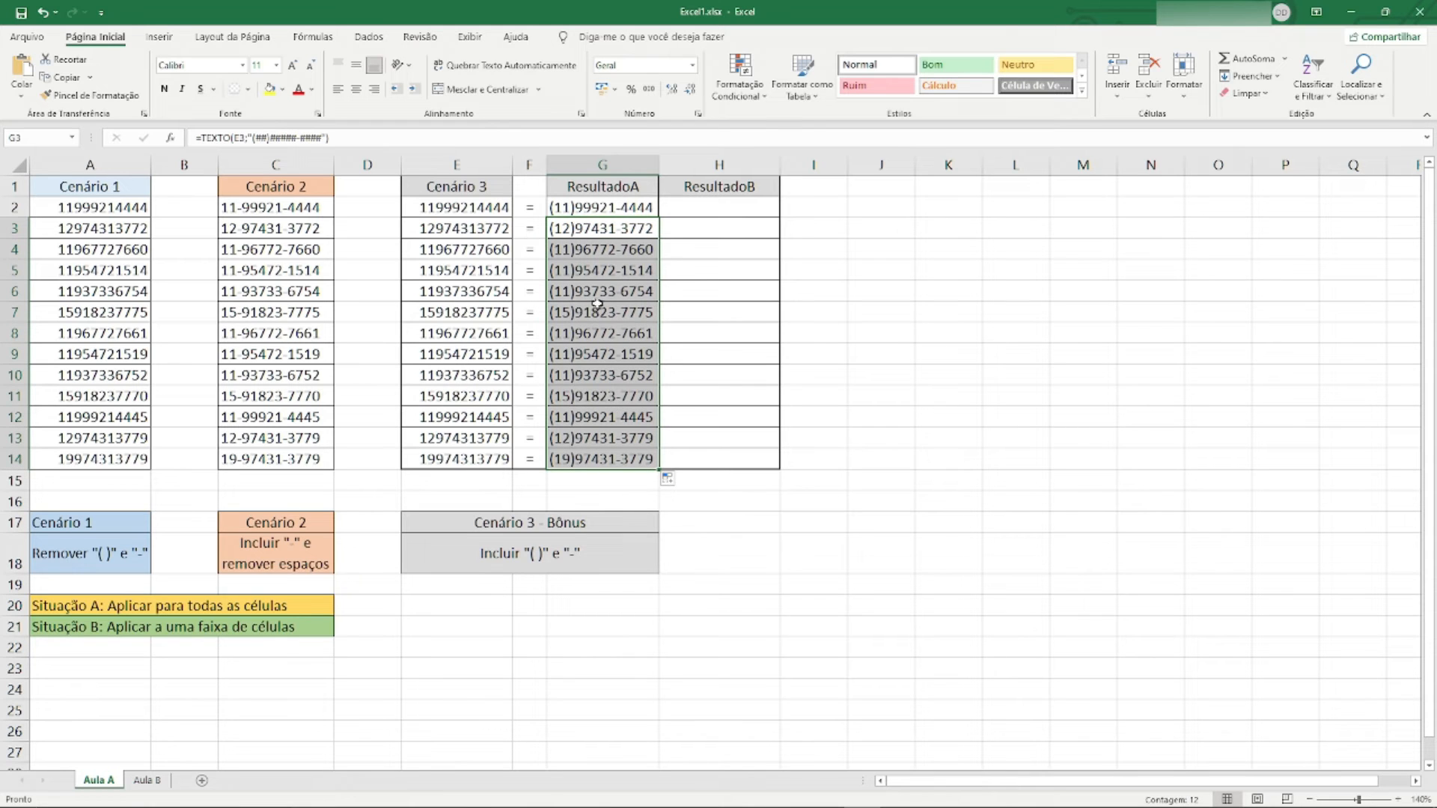
Examine the TEXTO formulas in the ResultadoA cells G2:G14 and compare them with the Cenário 3 source numbers.
{"action": "left_click", "coordinate": [608, 249]}
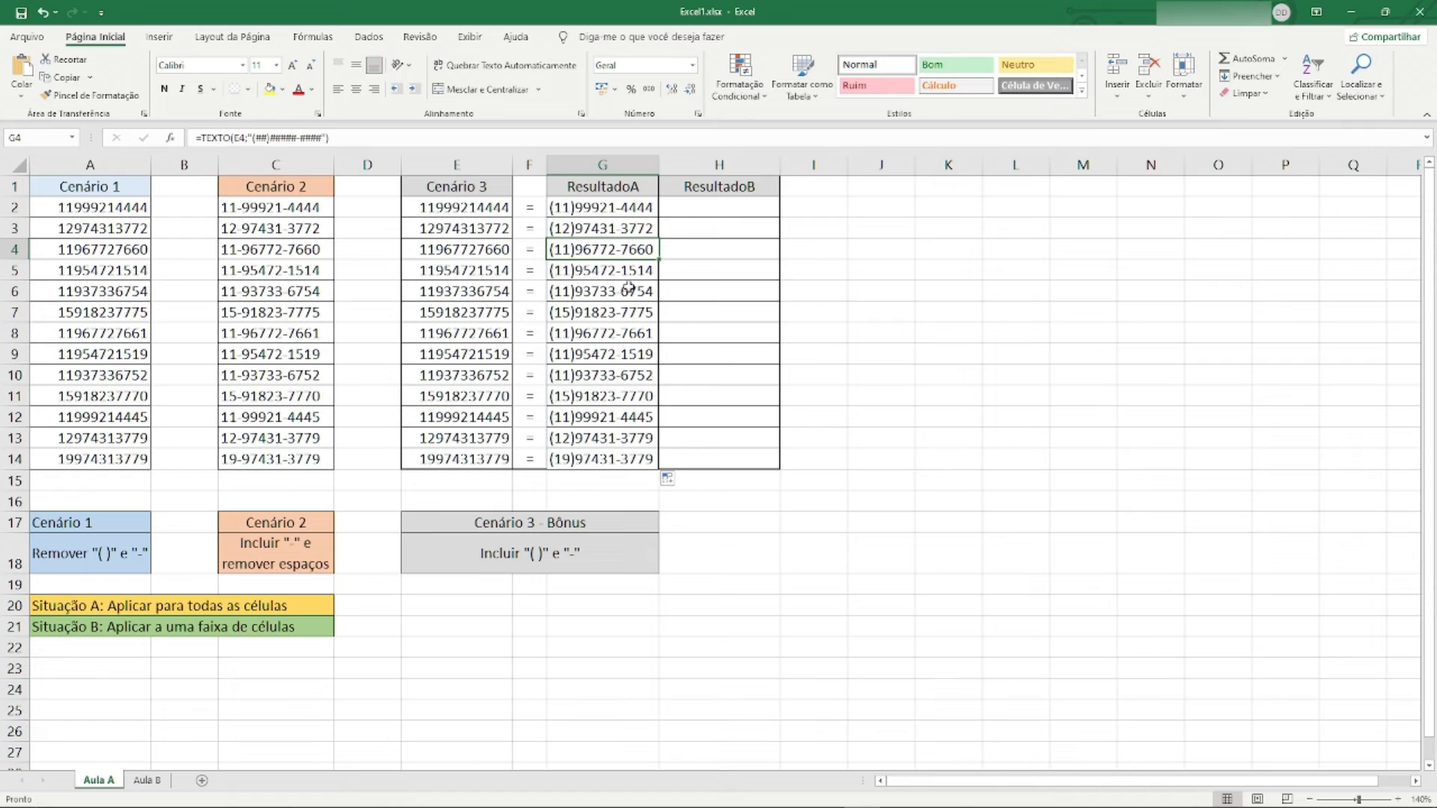
{"action": "key", "text": "Down"}
{"action": "key", "text": "Down"}
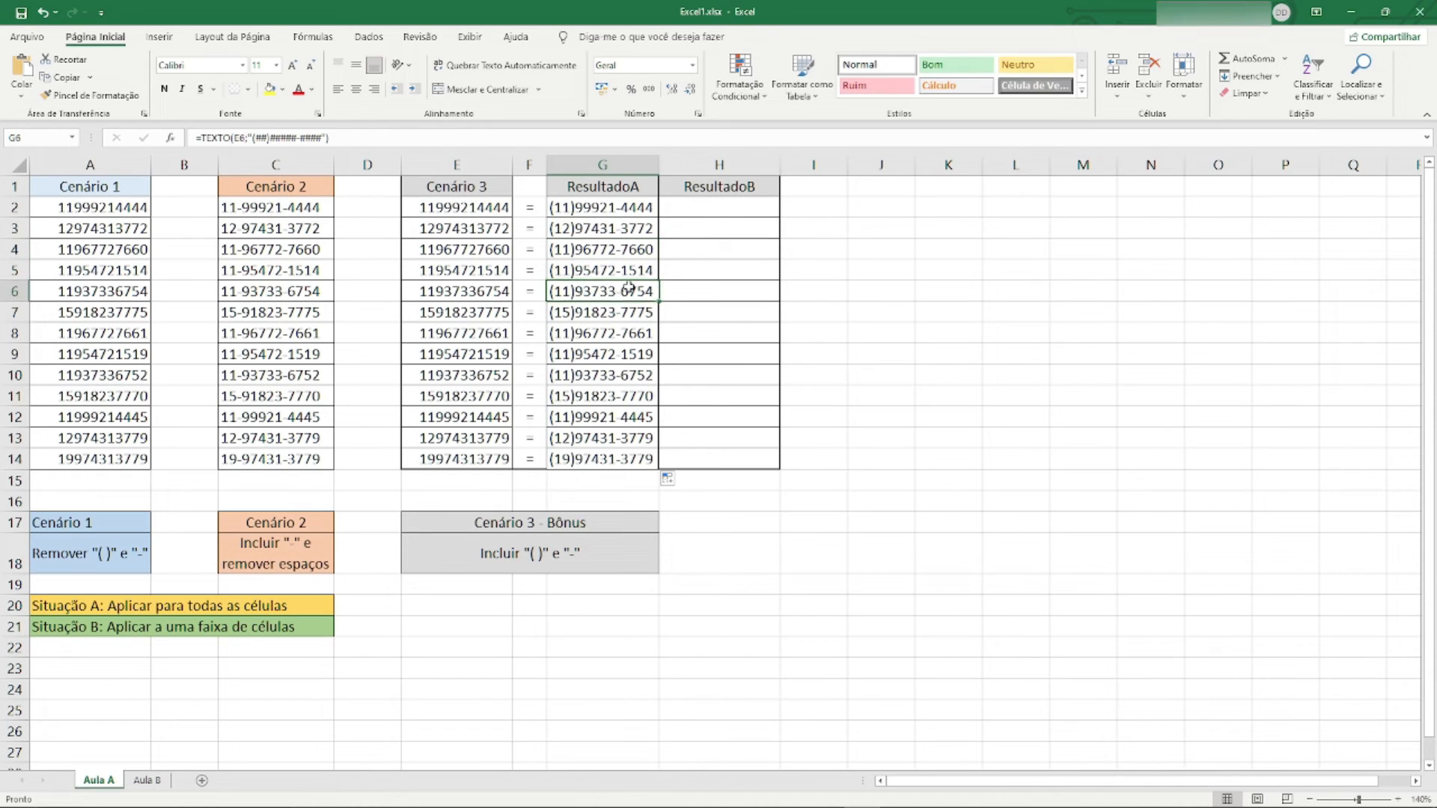
{"action": "key", "text": "Down"}
{"action": "key", "text": "Down"}
{"action": "key", "text": "Down"}
{"action": "key", "text": "Down"}
{"action": "key", "text": "Down"}
{"action": "key", "text": "Down"}
{"action": "key", "text": "Down"}
{"action": "key", "text": "Down"}
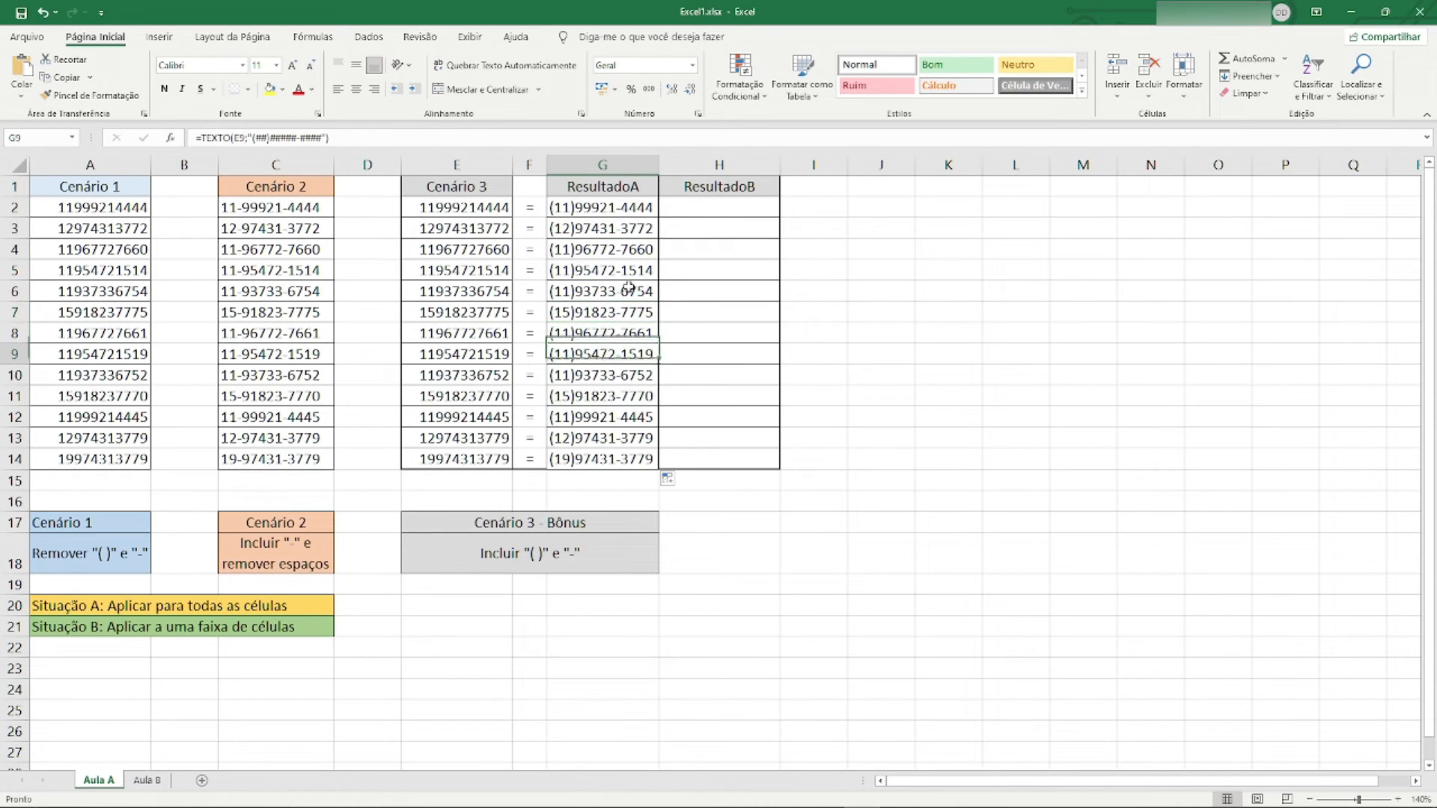
{"action": "key", "text": "Left"}
{"action": "key", "text": "Left"}
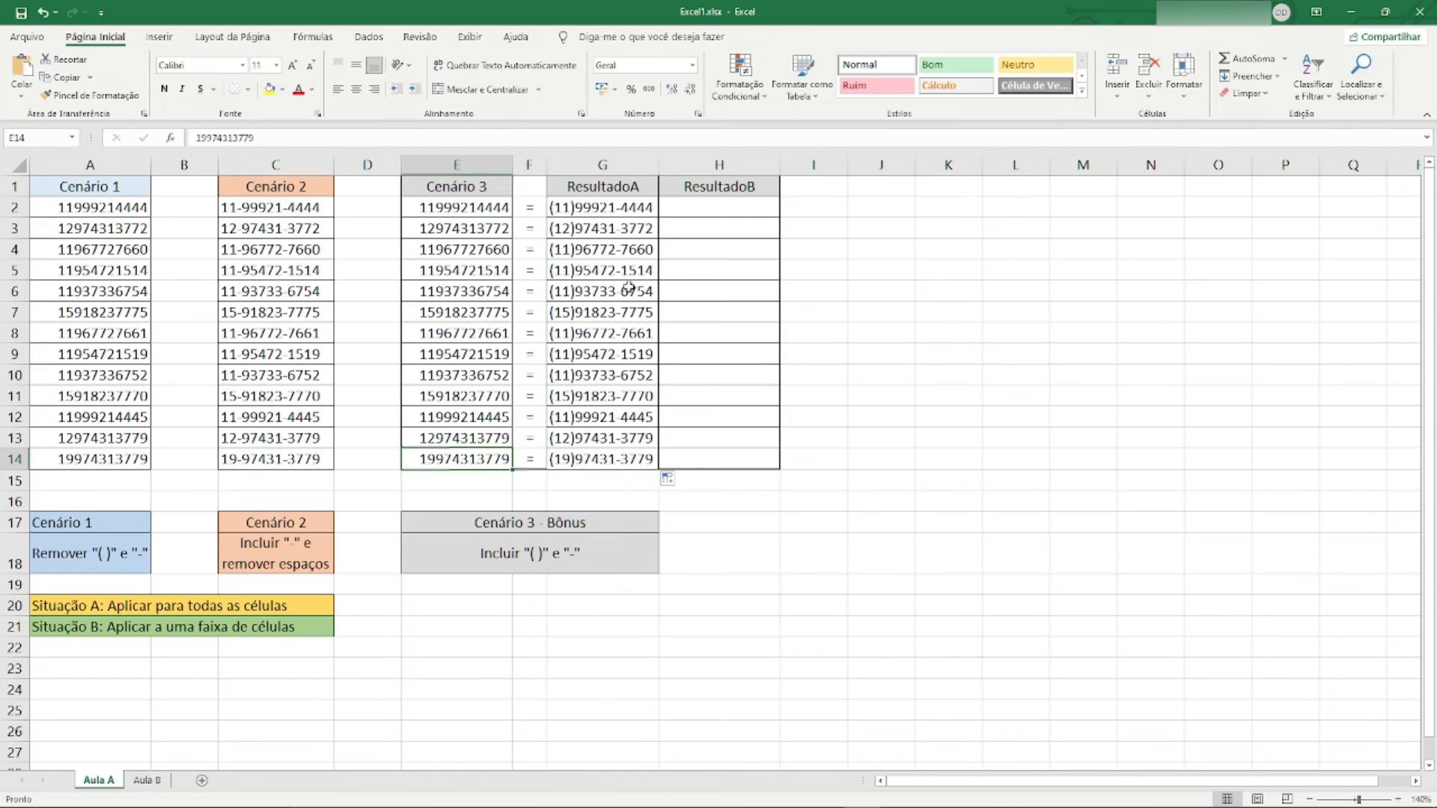
{"action": "key", "text": "Right"}
{"action": "key", "text": "Right"}
{"action": "key", "text": "Up"}
{"action": "key", "text": "Up"}
{"action": "key", "text": "Up"}
{"action": "key", "text": "Up"}
{"action": "key", "text": "Up"}
{"action": "key", "text": "Up"}
{"action": "key", "text": "Up"}
{"action": "key", "text": "Up"}
{"action": "key", "text": "Up"}
{"action": "key", "text": "Up"}
{"action": "key", "text": "Up"}
{"action": "key", "text": "Up"}
{"action": "key", "text": "Down"}
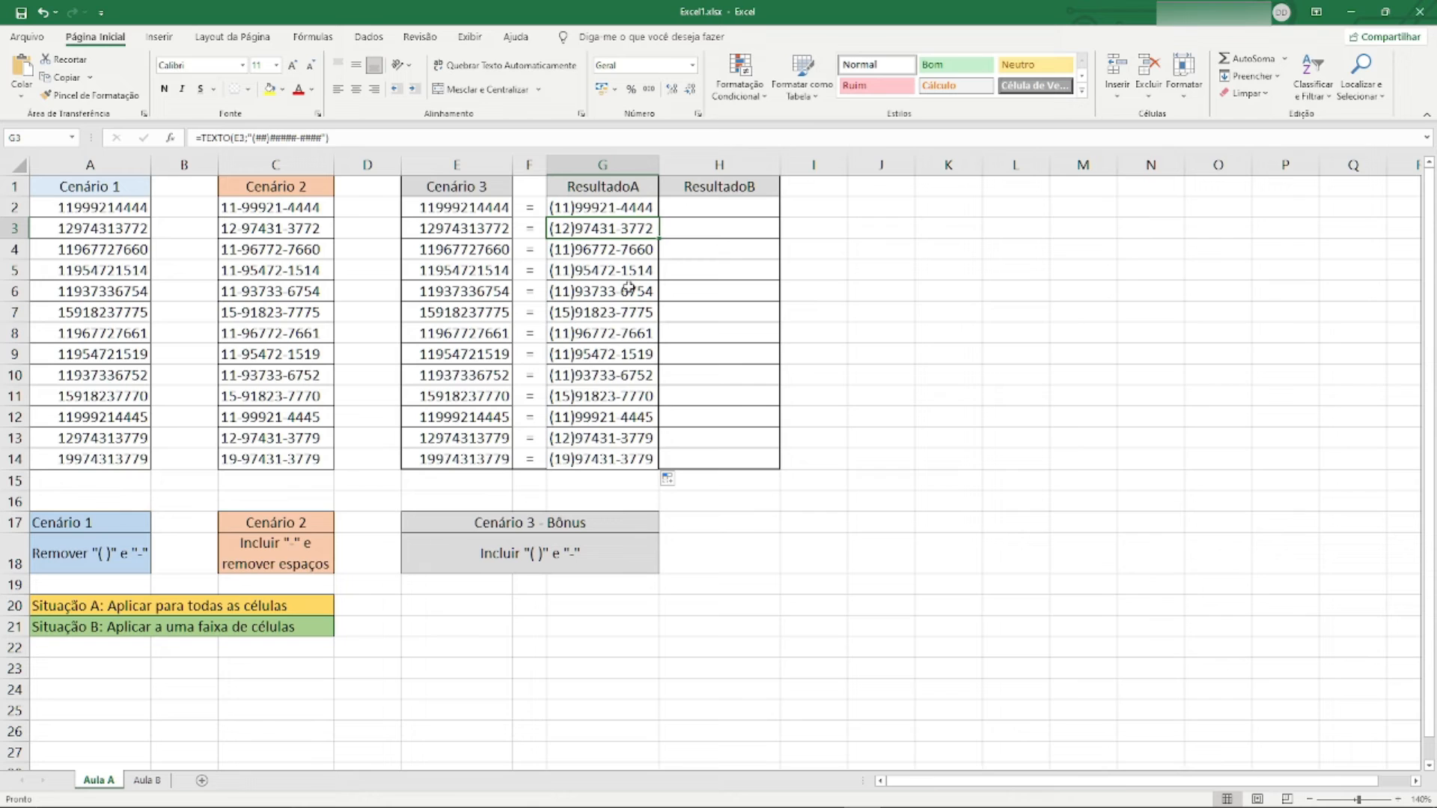
{"action": "key", "text": "F2"}
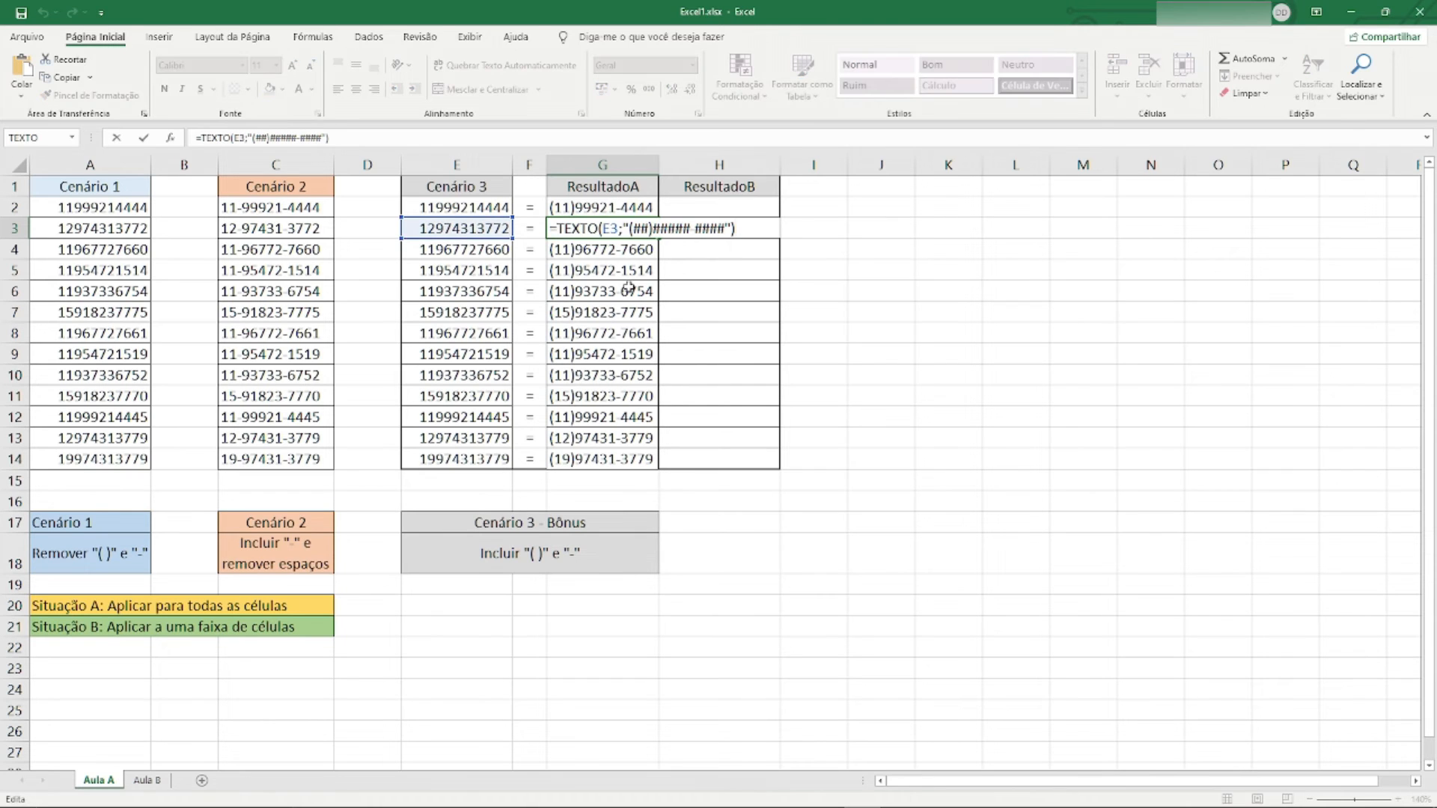
{"action": "key", "text": "Escape"}
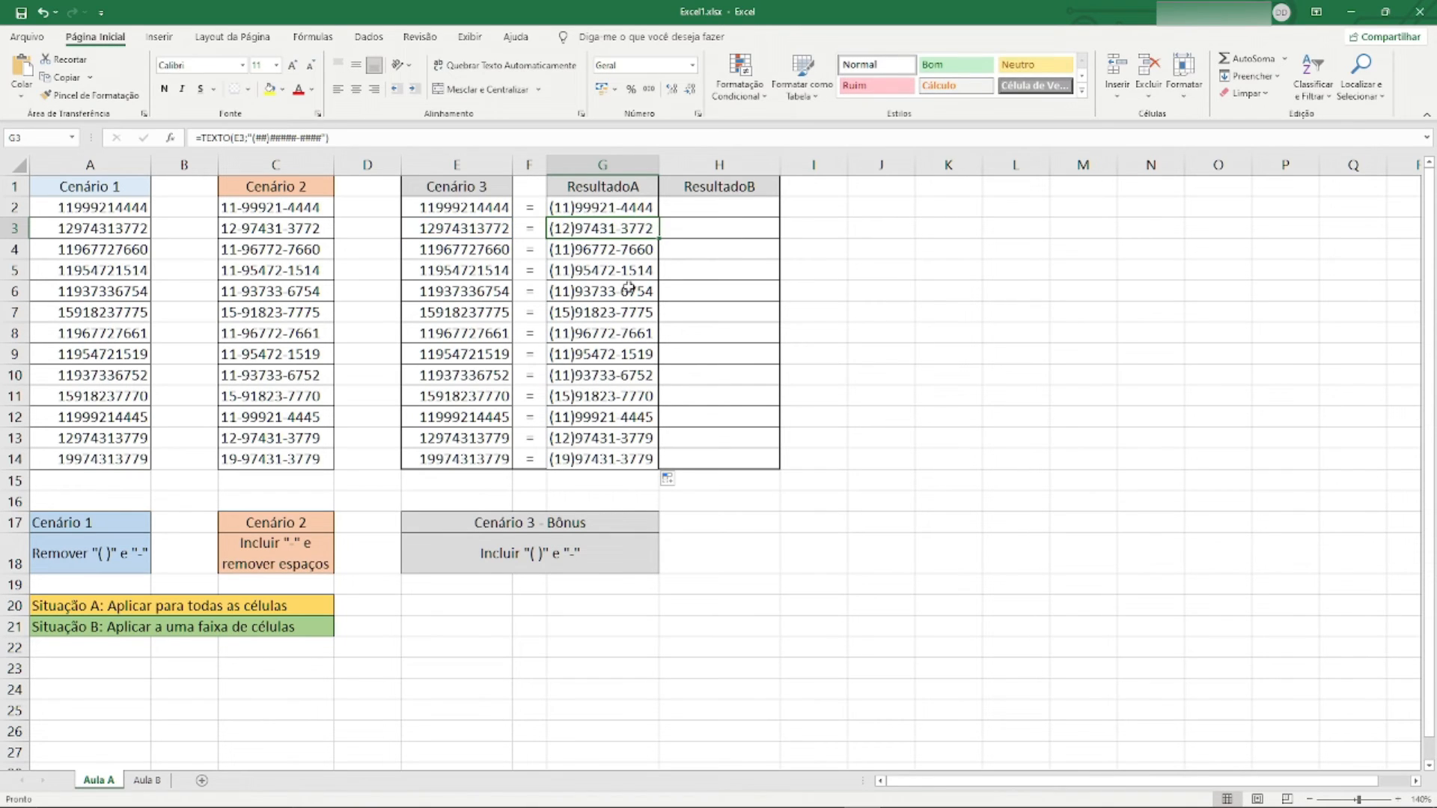
{"action": "key", "text": "Up"}
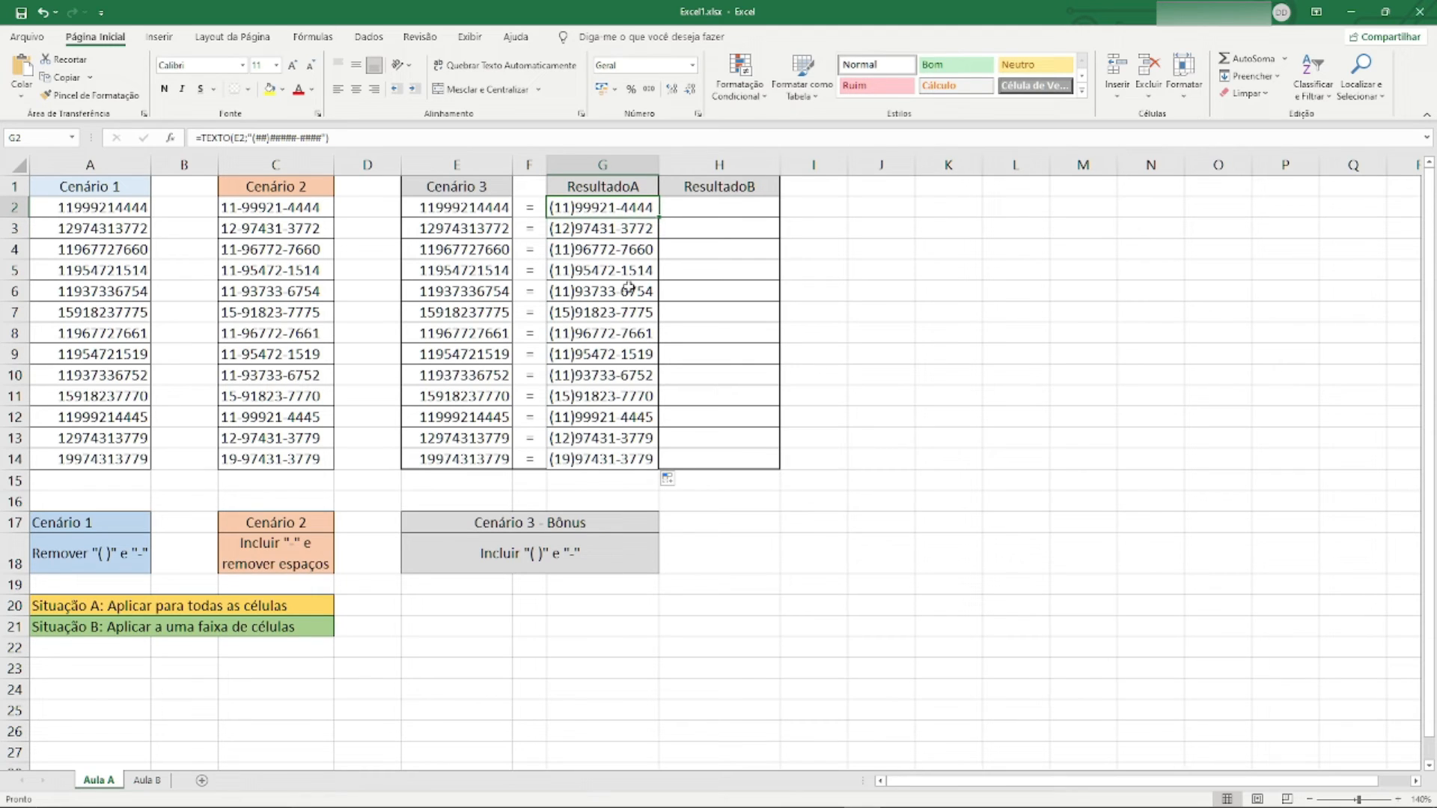
{"action": "key", "text": "ctrl+shift+Down"}
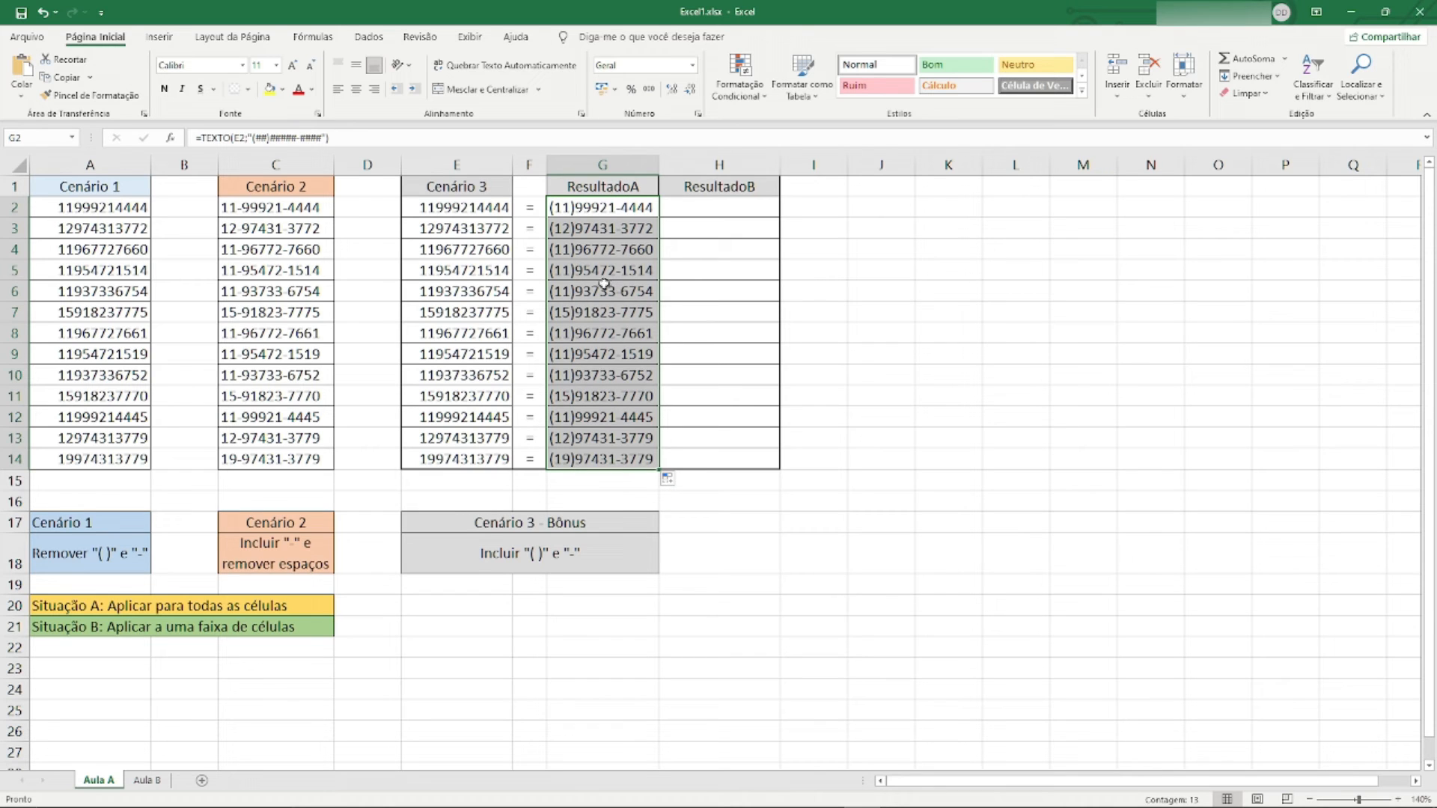
{"action": "left_click", "coordinate": [463, 215]}
{"action": "left_click_drag", "start_coordinate": [585, 210], "coordinate": [585, 461]}
{"action": "key", "text": "ctrl+c"}
{"action": "left_click", "coordinate": [828, 215]}
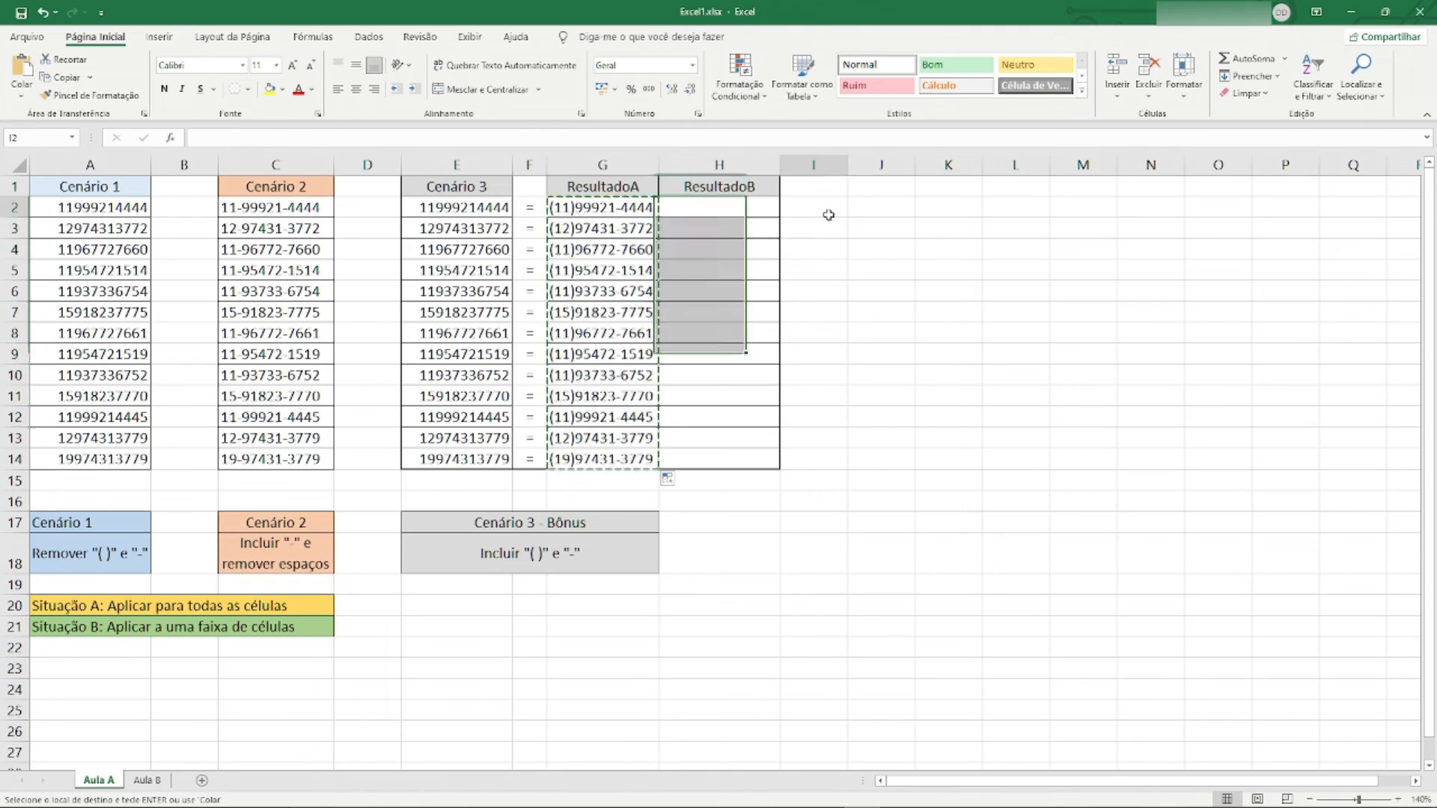
{"action": "key", "text": "ctrl+z"}
Copy the ResultadoA range G2:G14 and paste it as values only into ResultadoB from H2, checking the content of H2.
{"action": "left_click", "coordinate": [603, 208]}
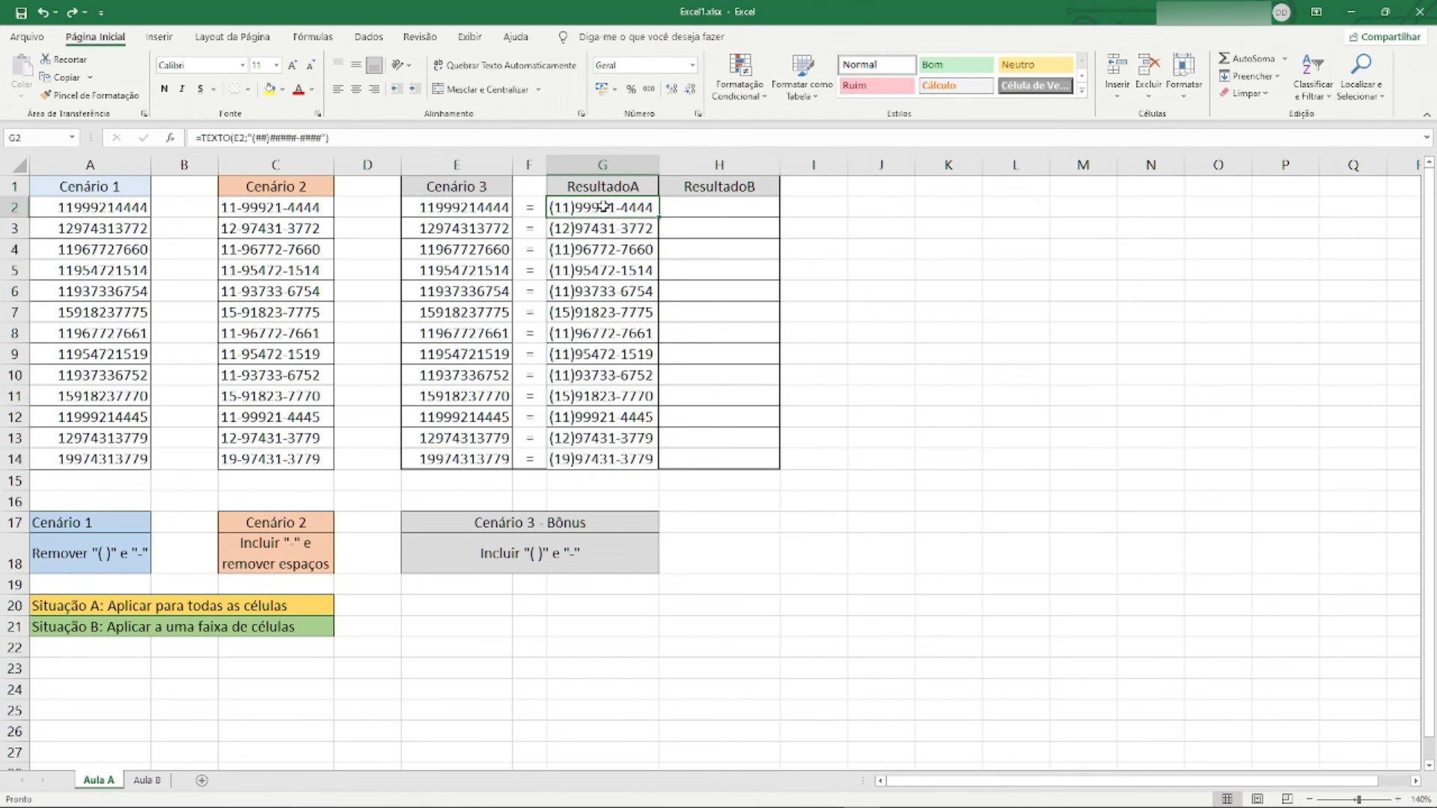
{"action": "left_click", "coordinate": [632, 462], "text": "shift"}
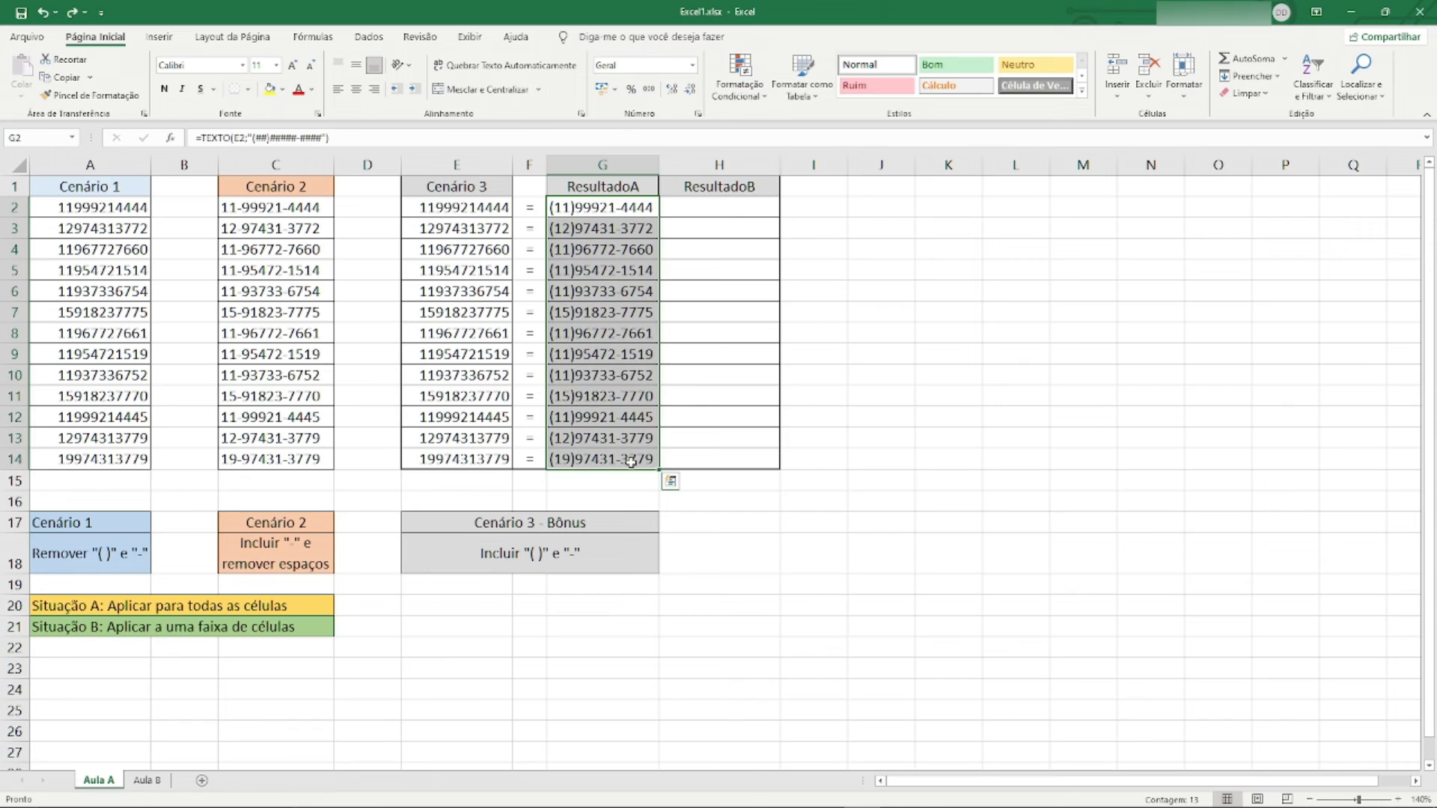
{"action": "key", "text": "ctrl+c"}
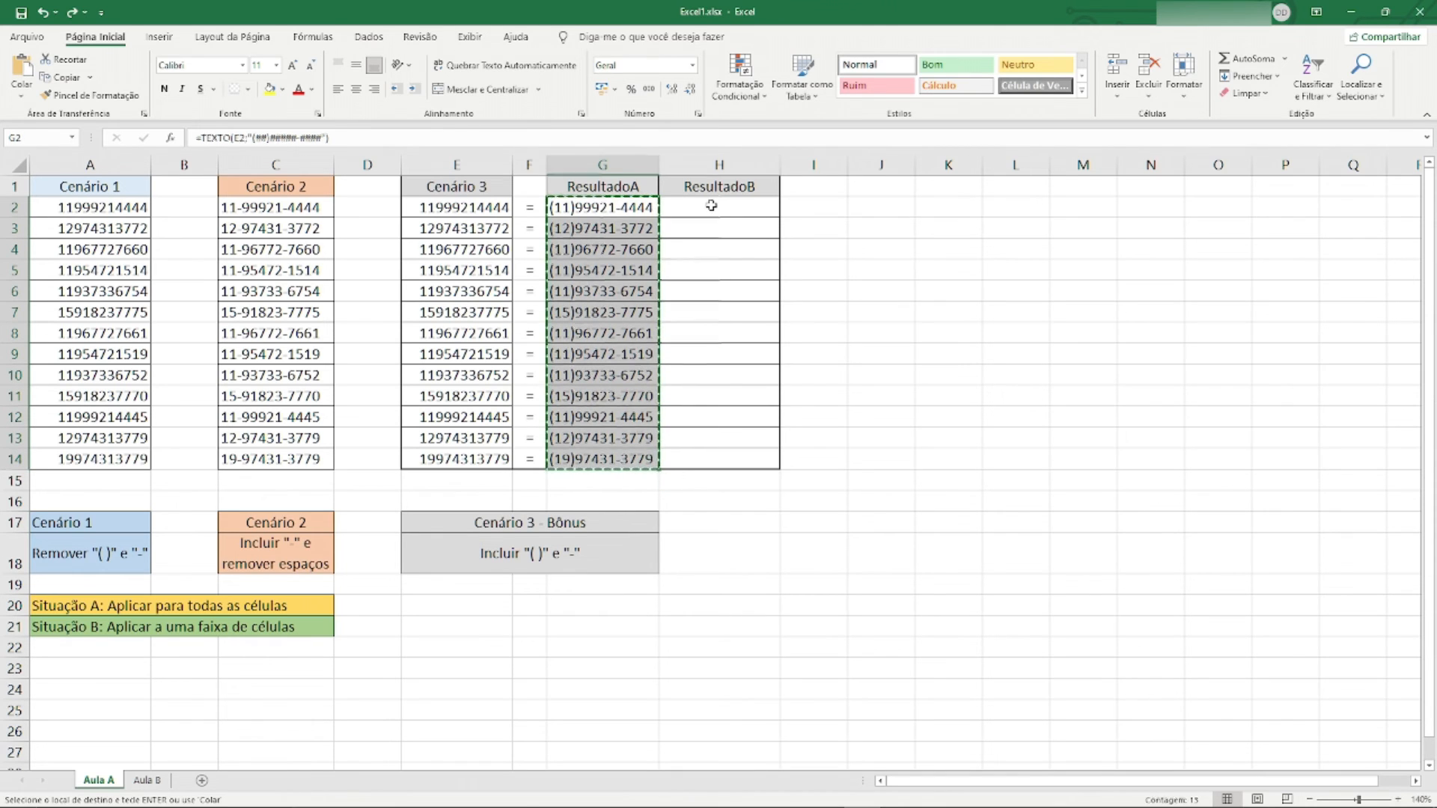
{"action": "left_click", "coordinate": [710, 206]}
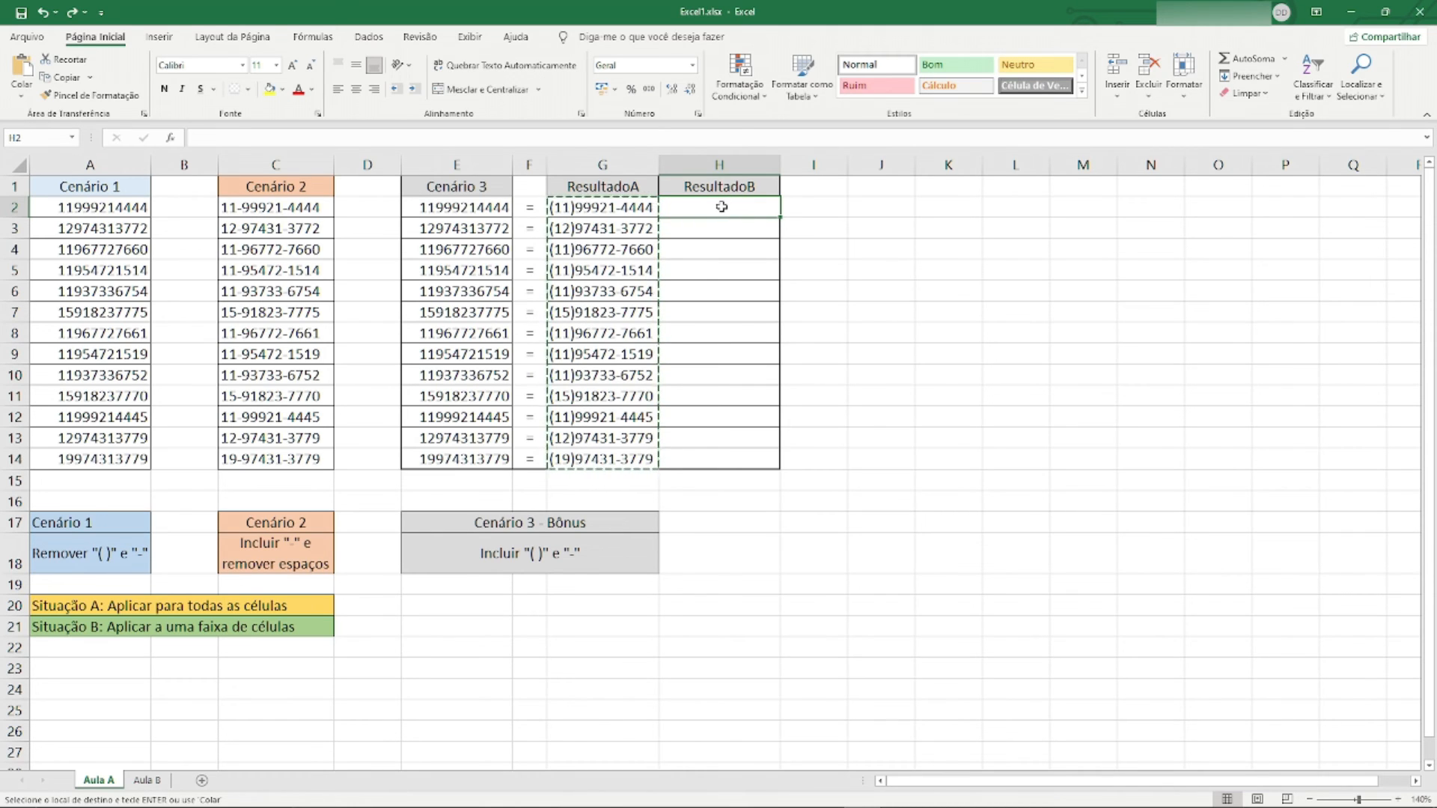
{"action": "key", "text": "ctrl+v"}
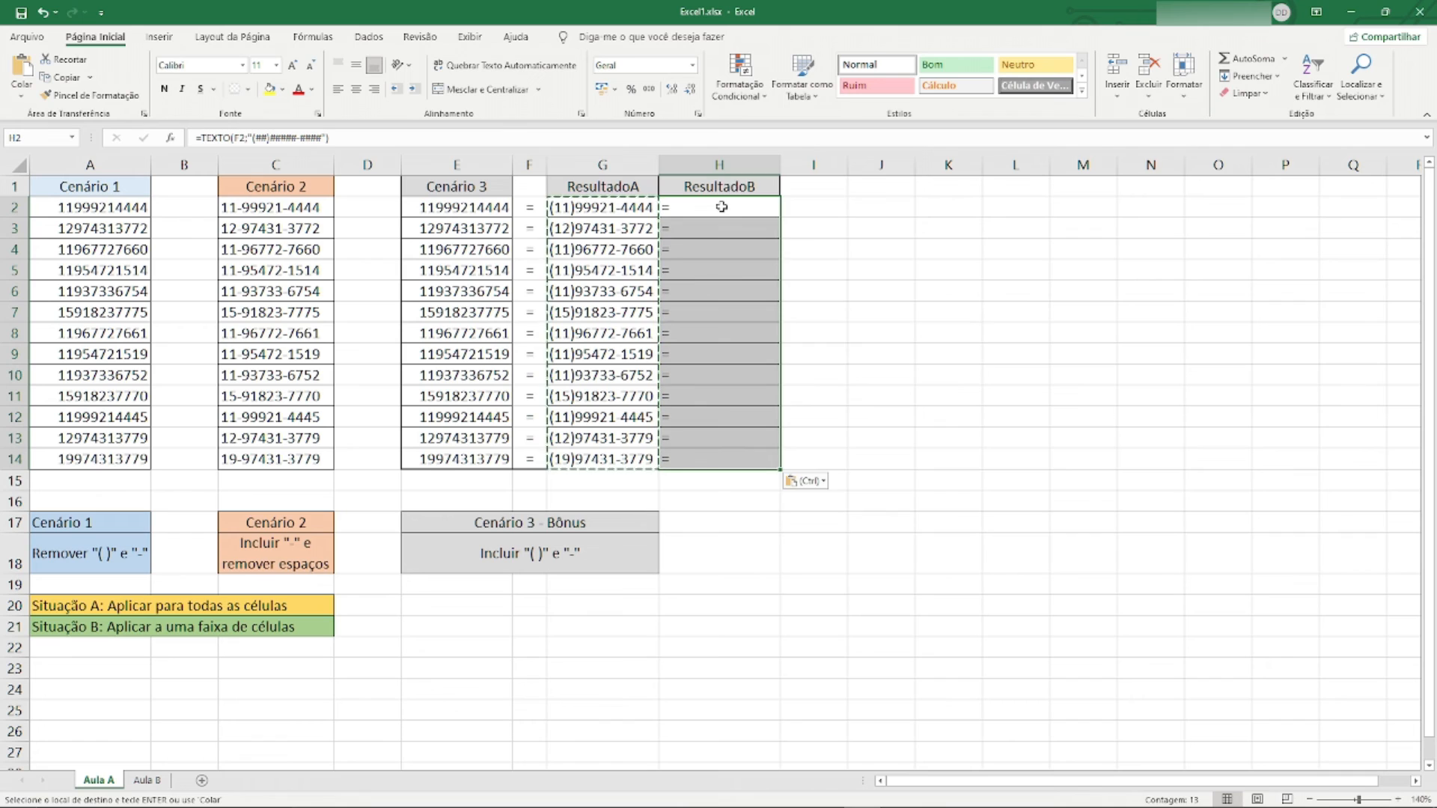
{"action": "right_click", "coordinate": [721, 206]}
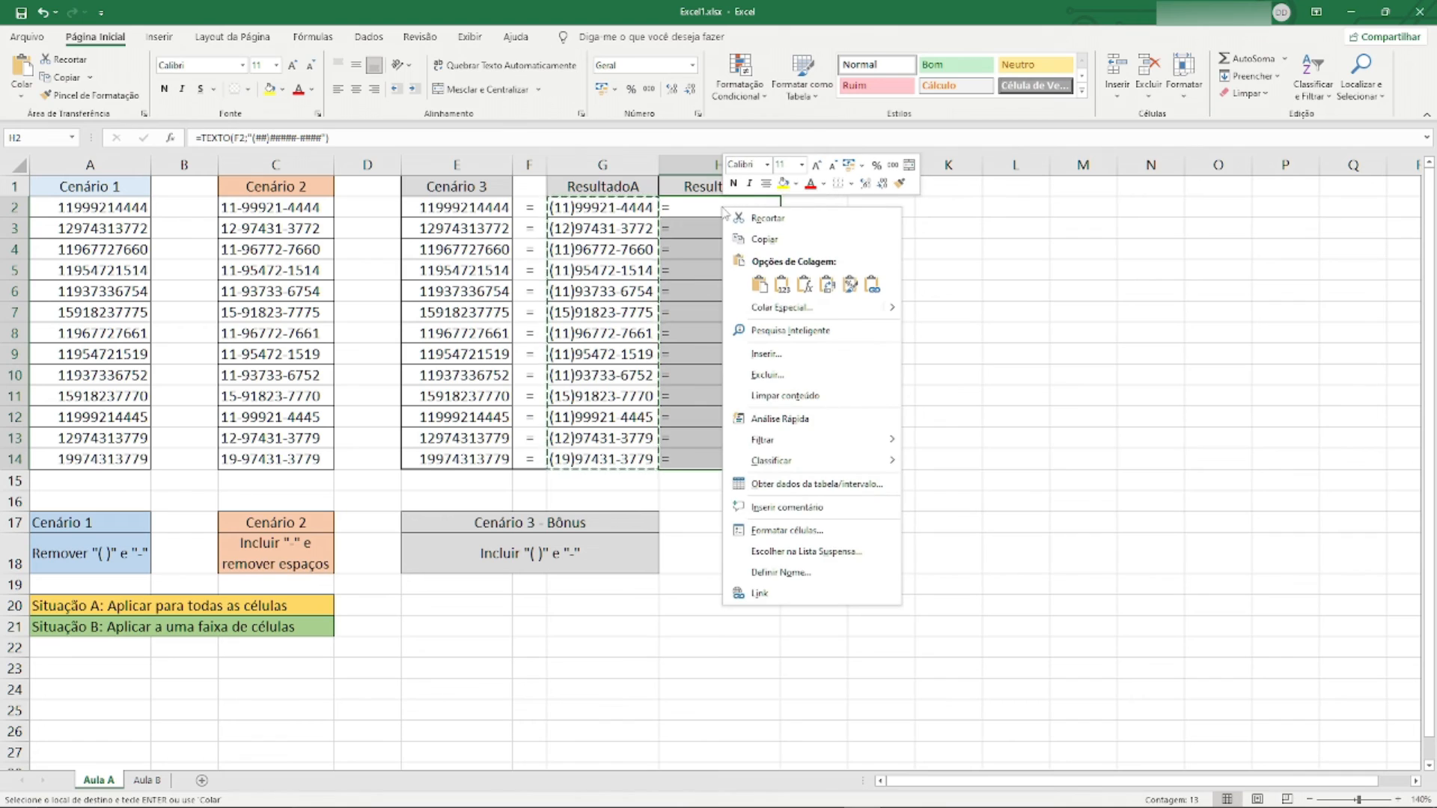
{"action": "left_click", "coordinate": [782, 286]}
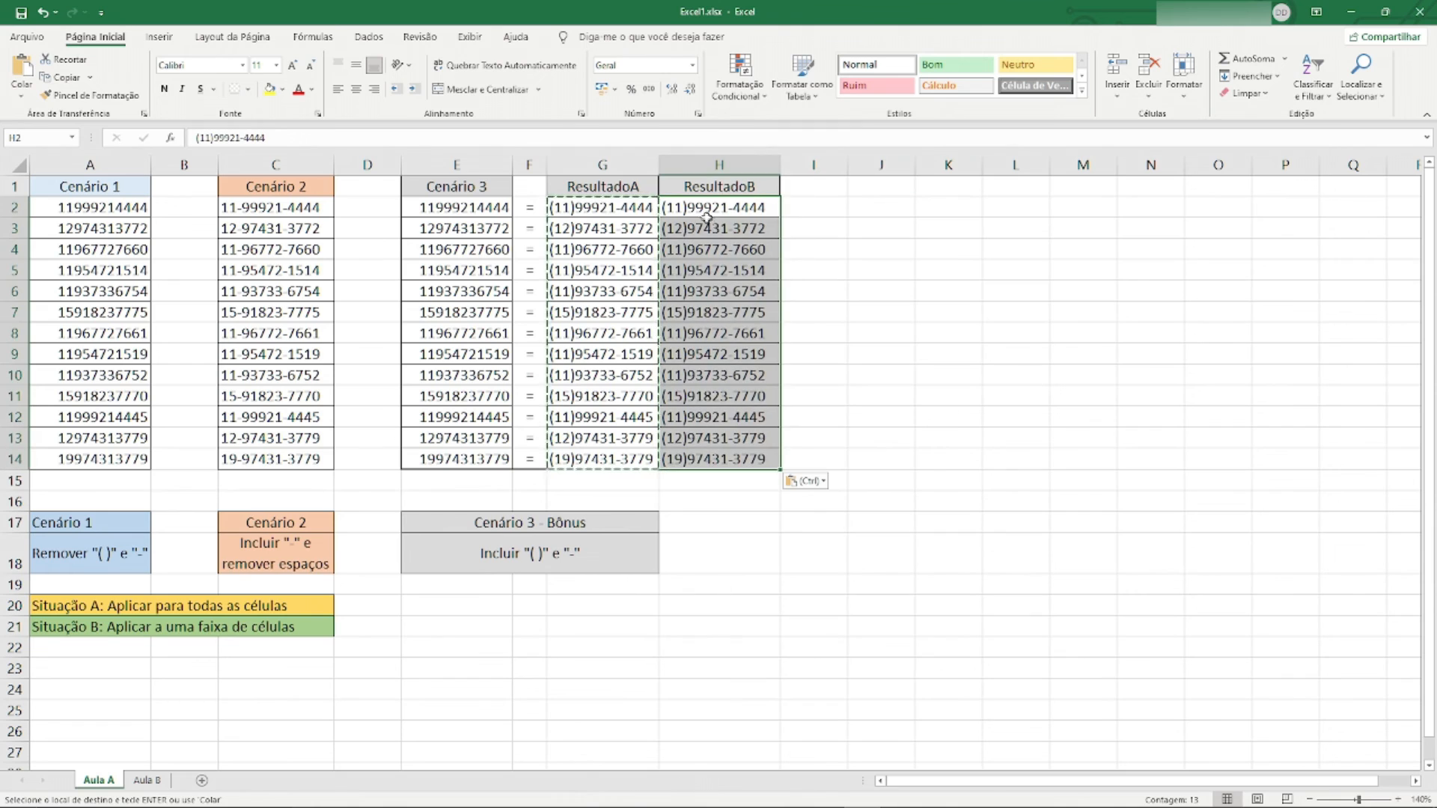
{"action": "key", "text": "F2"}
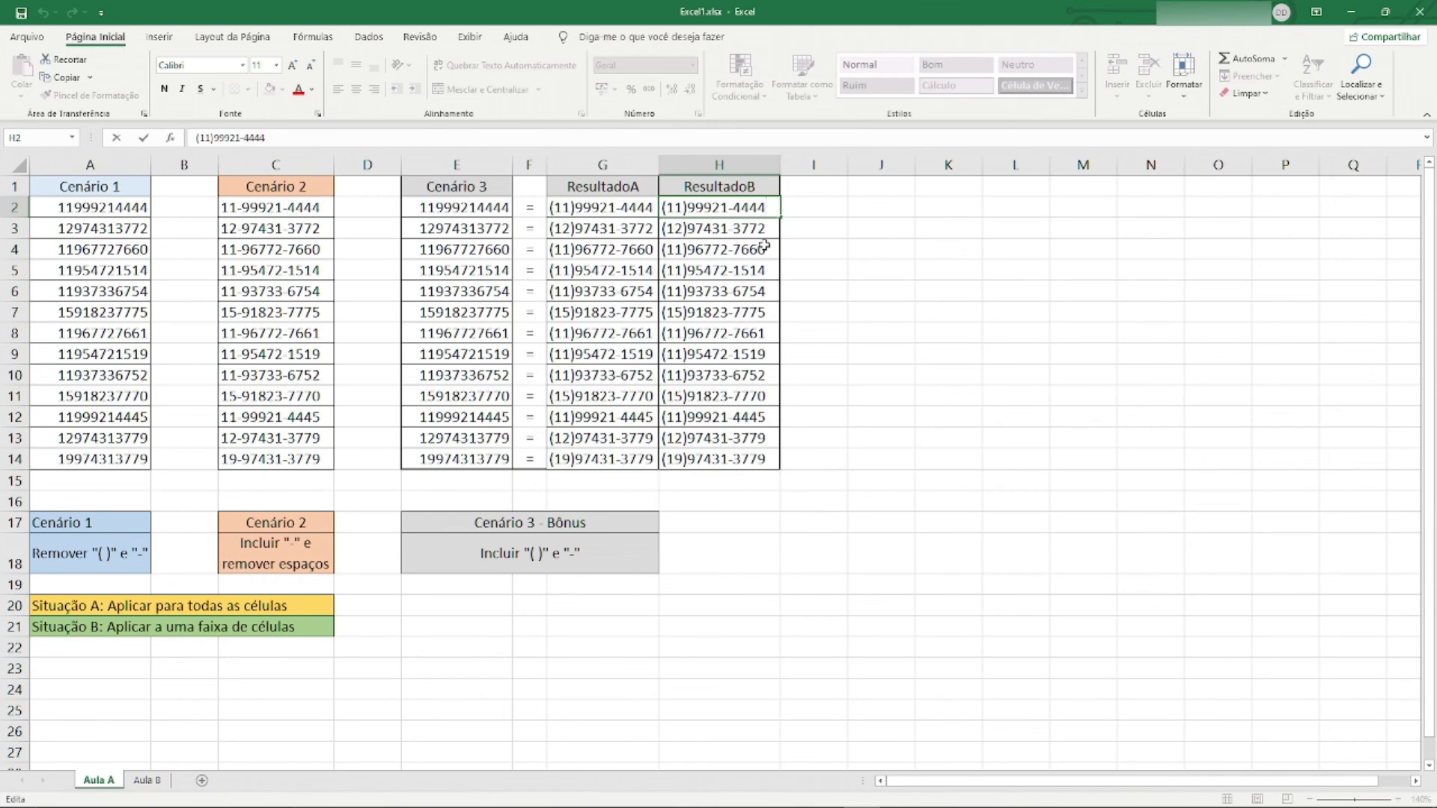